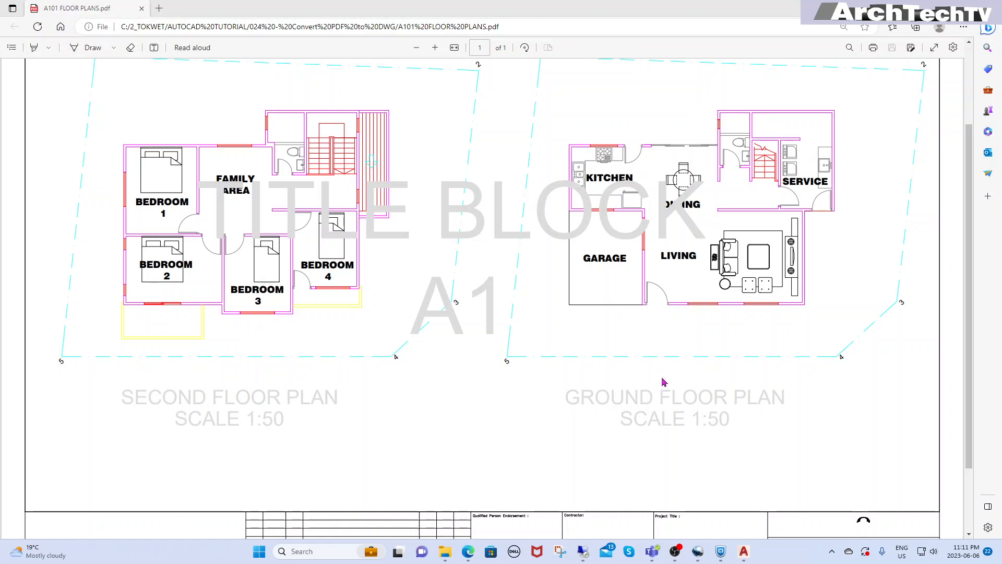
Look over both floor plans and the title block in the A101 FLOOR PLANS PDF
scroll(663, 382, down, 3)
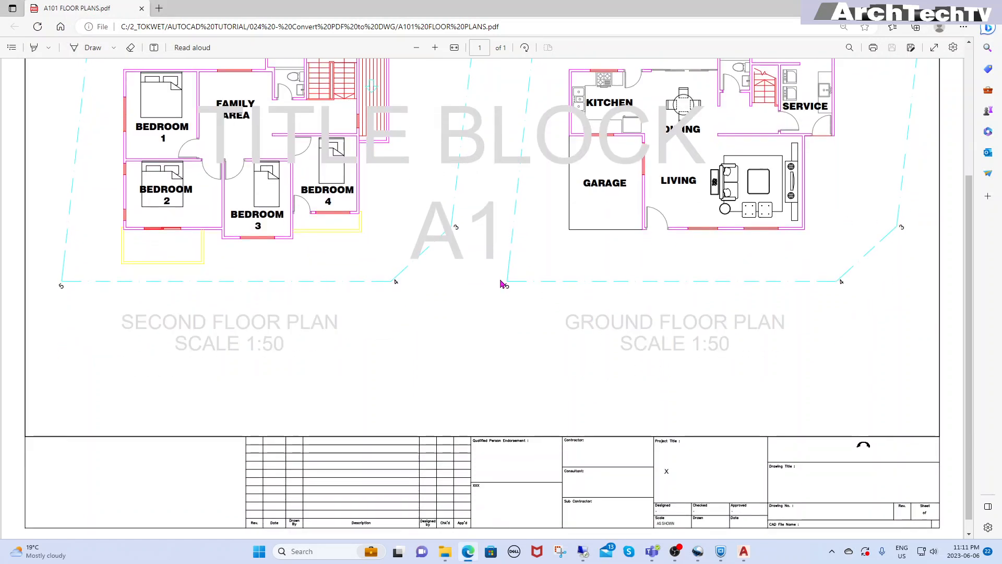
scroll(590, 267, up, 7)
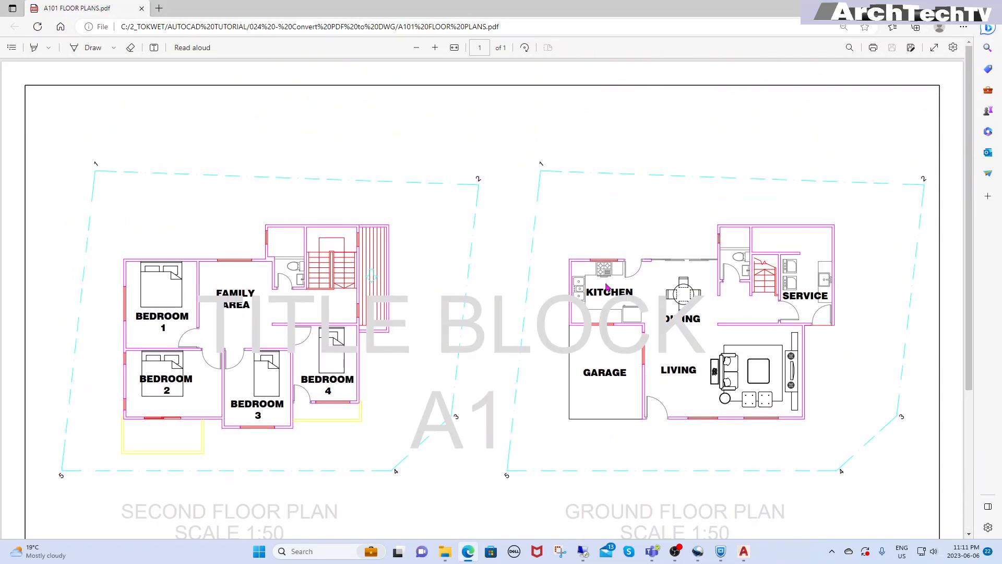
scroll(608, 288, down, 3)
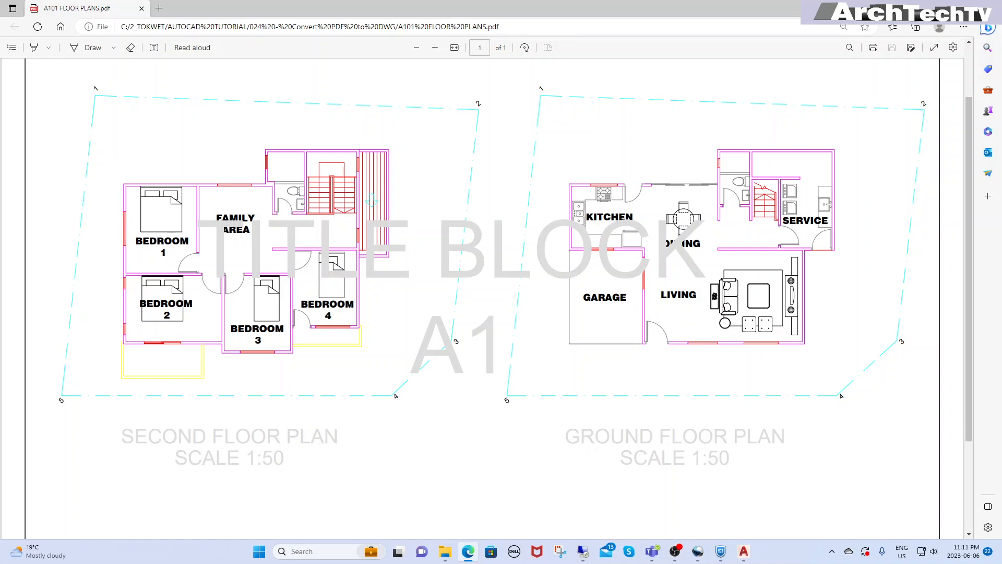
Switch to AutoCAD and create a new drawing from the acadiso template
click(942, 8)
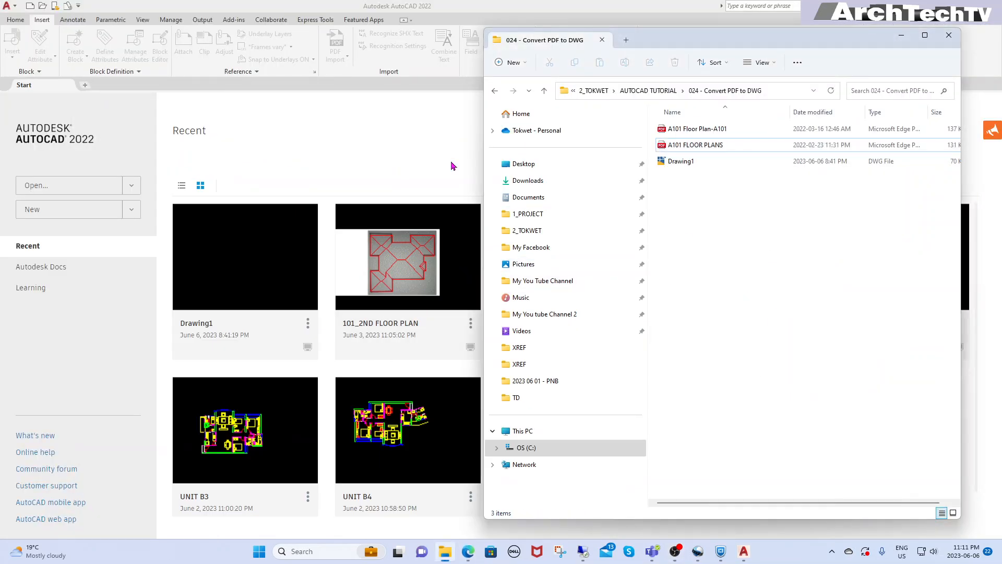
click(406, 119)
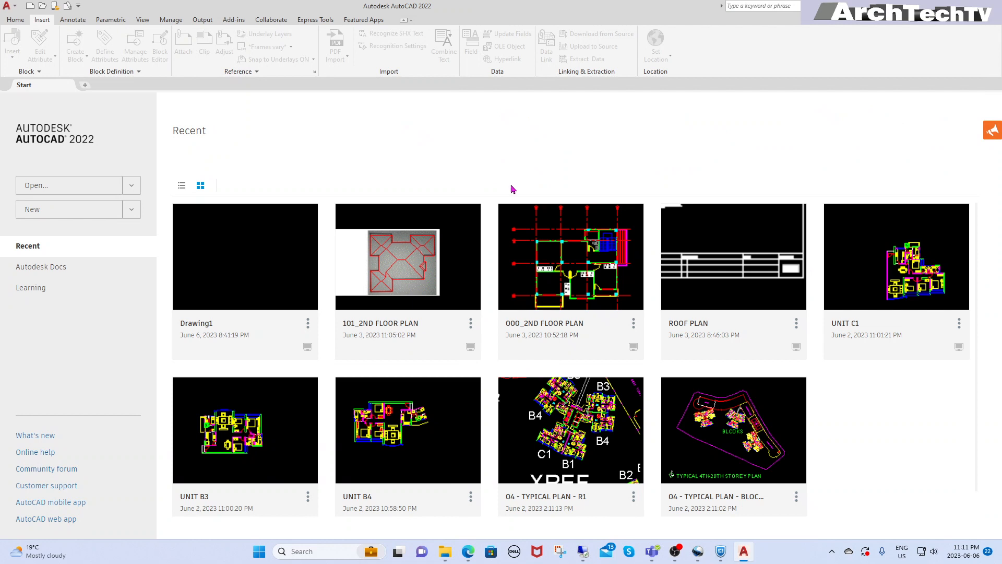
click(10, 7)
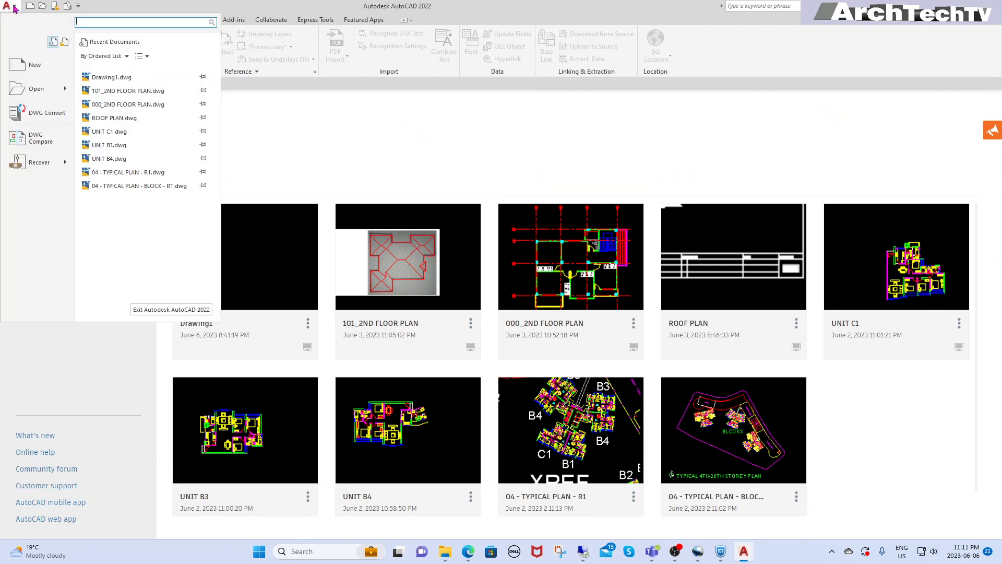
click(33, 65)
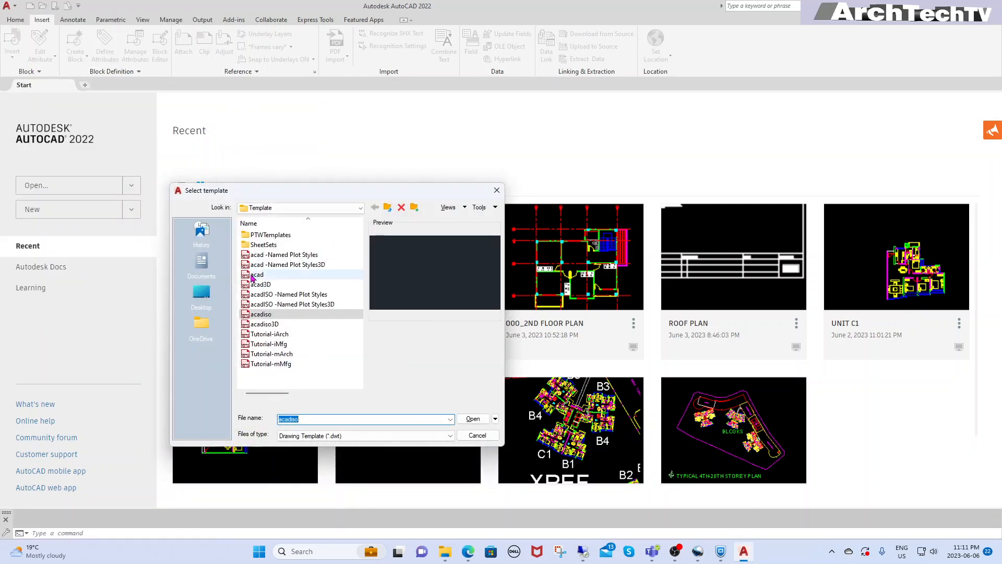
click(472, 419)
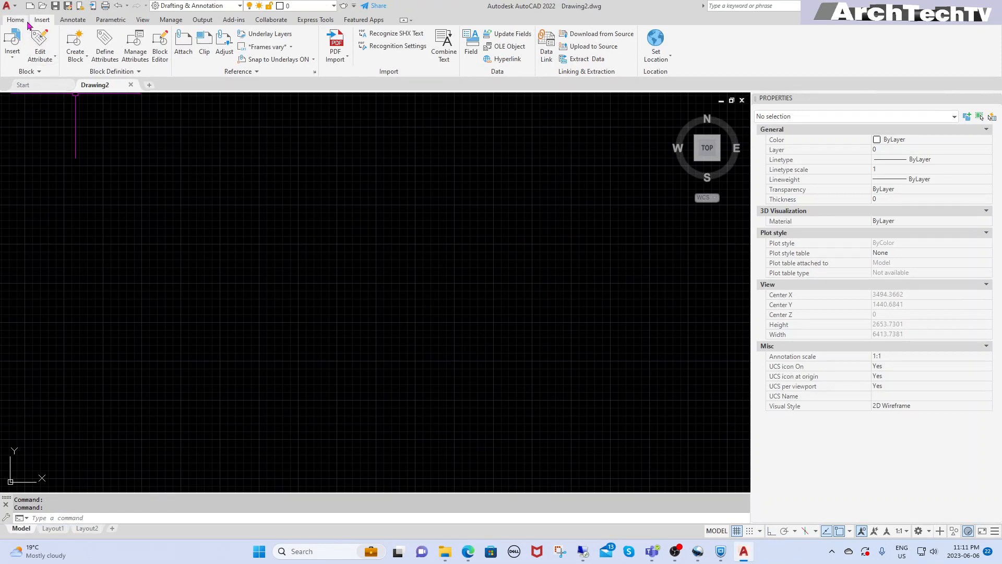
Start saving a copy of the drawing and browse to the AUTOCAD TUTORIAL subfolder 024 - Convert PDF to DWG
click(15, 7)
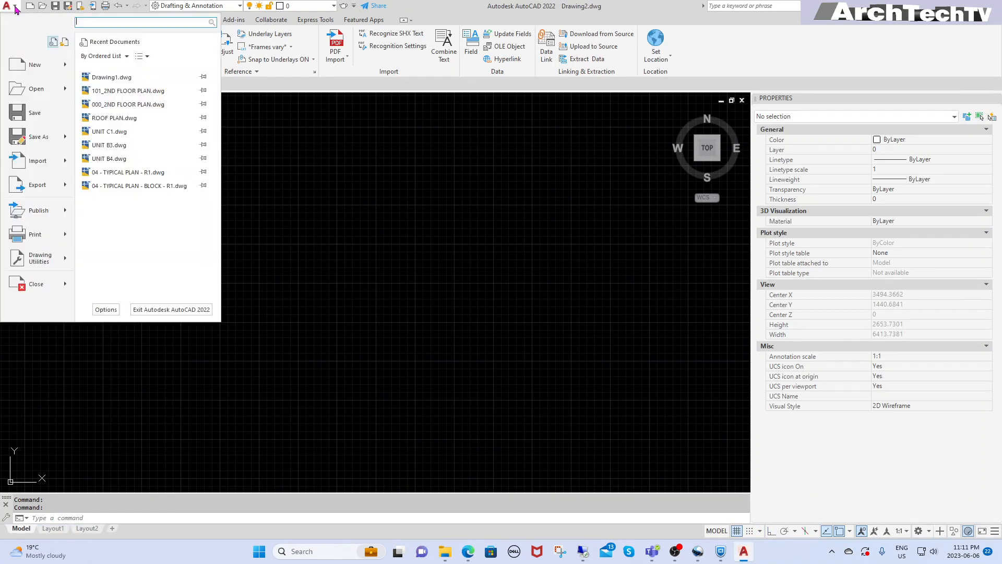
click(37, 142)
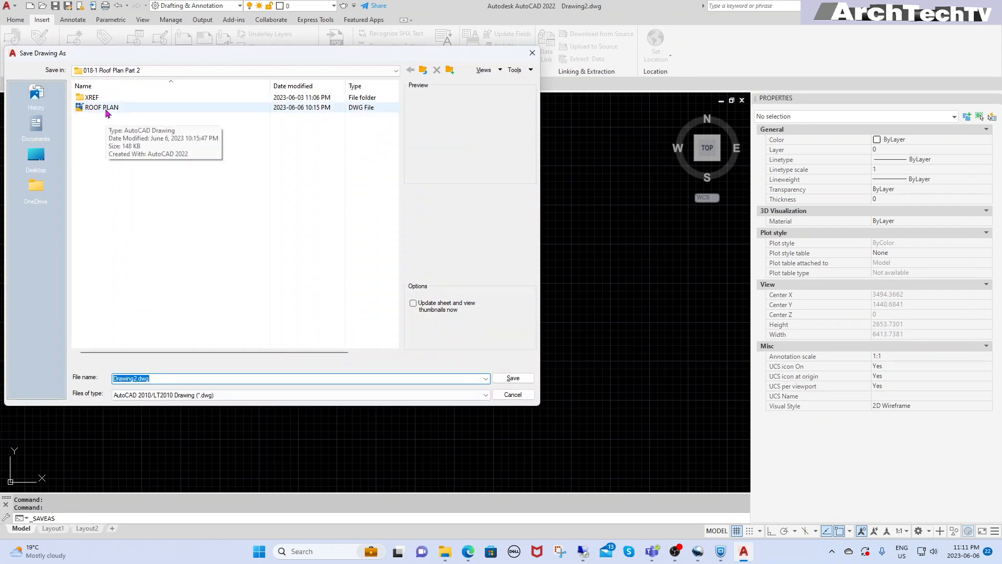
click(396, 70)
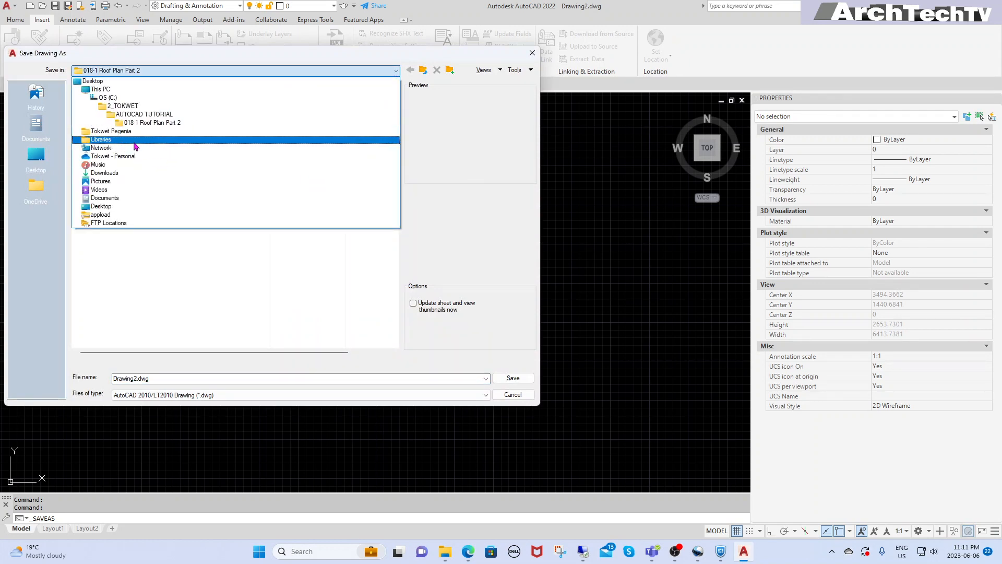
click(138, 115)
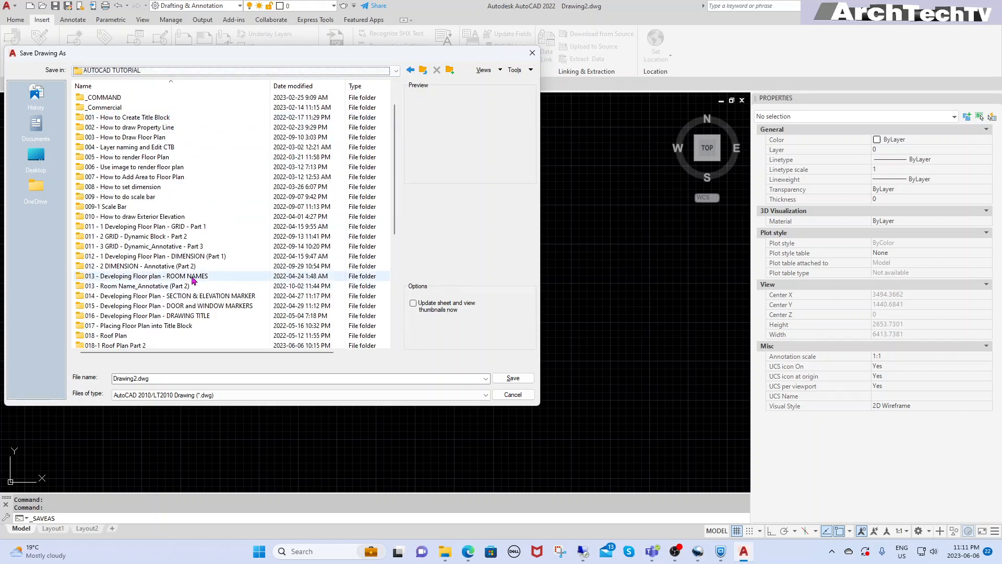
scroll(206, 275, down, 8)
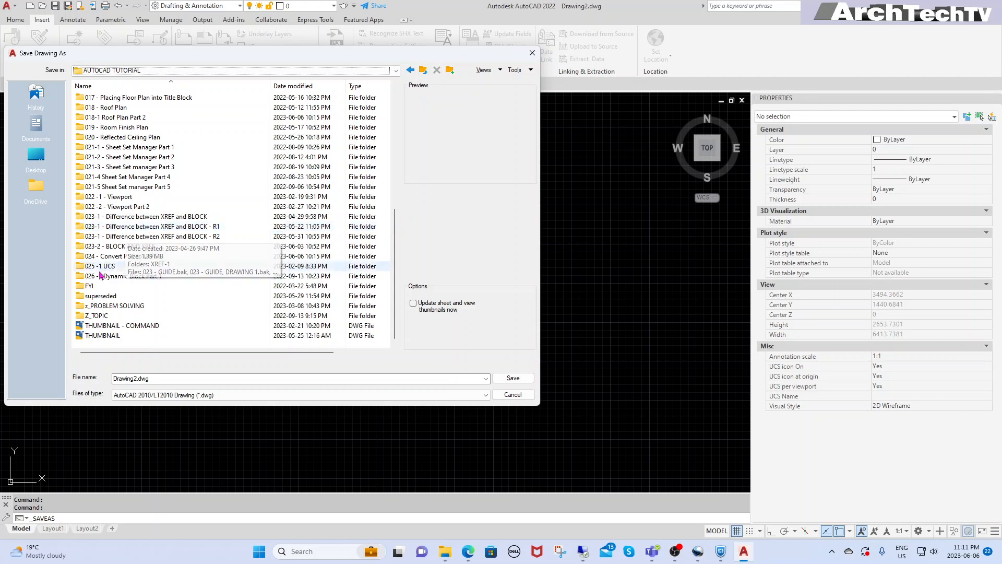
double_click(117, 257)
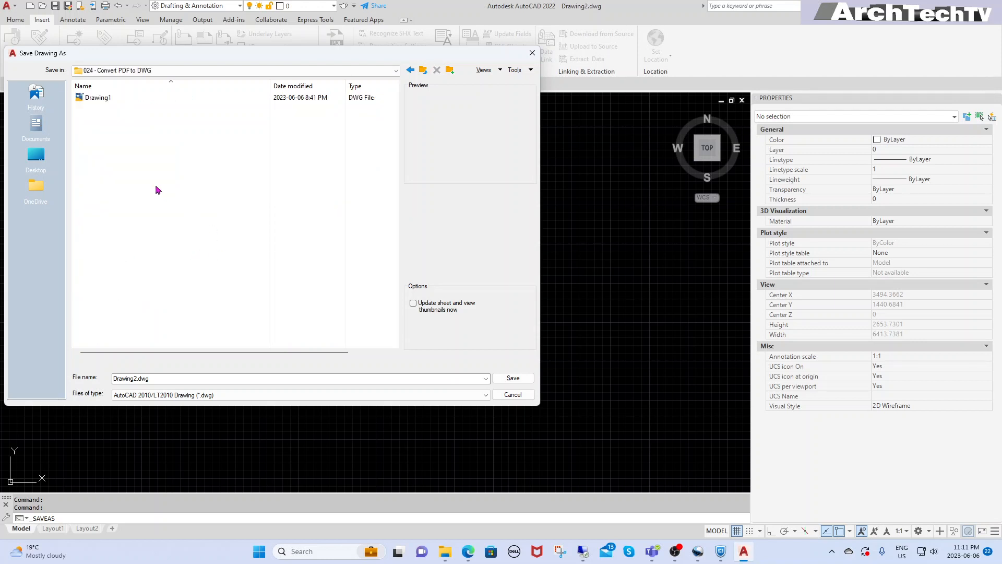
Name the file PDF to Drawing and save it in the chosen folder
double_click(190, 379)
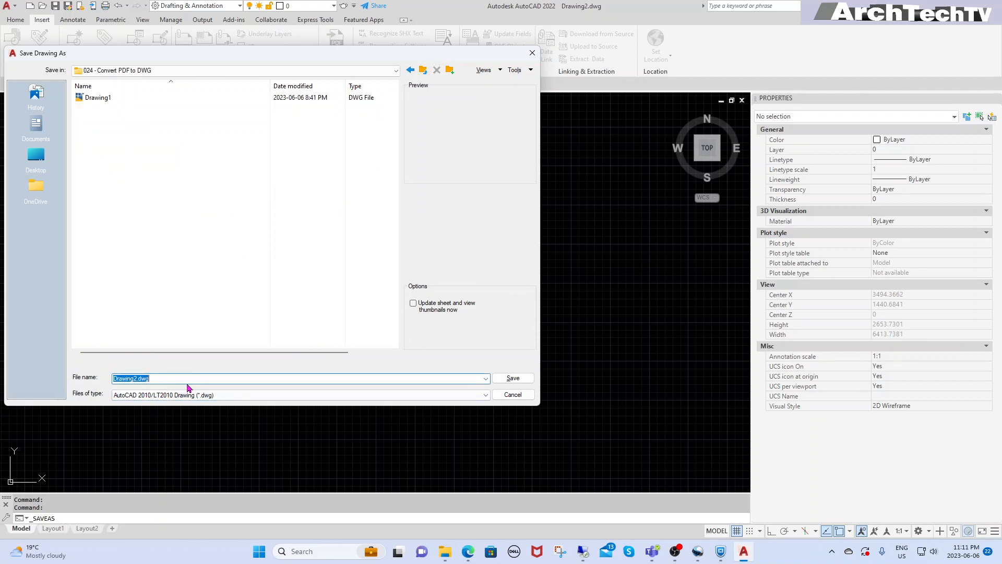
drag(138, 378, 88, 378)
key(Right)
key(BackSpace)
text(PDF to)
click(513, 378)
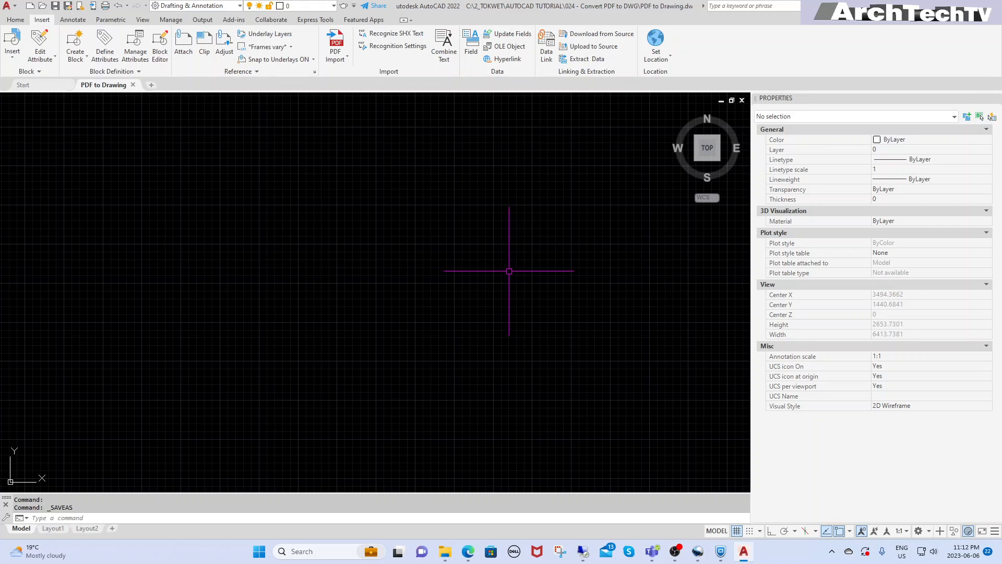
Turn off the grid and import page 1 of A101 FLOOR PLANS.pdf with the existing import settings
key(F7)
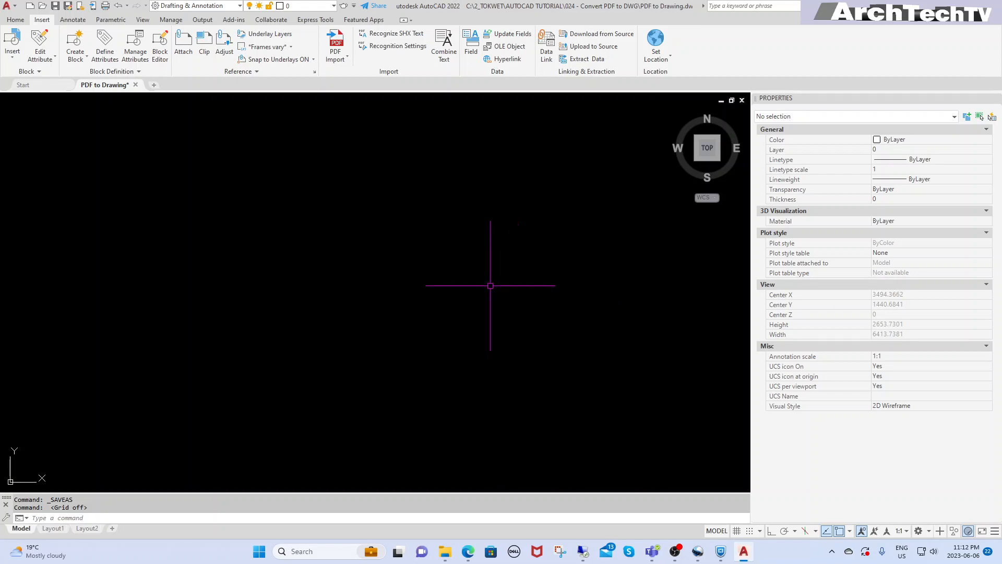
click(70, 19)
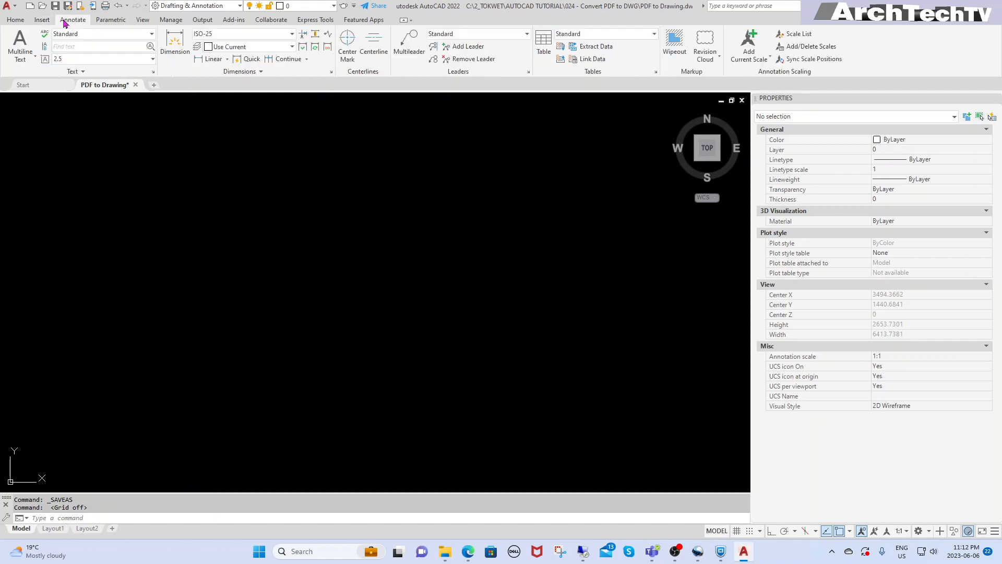
click(43, 20)
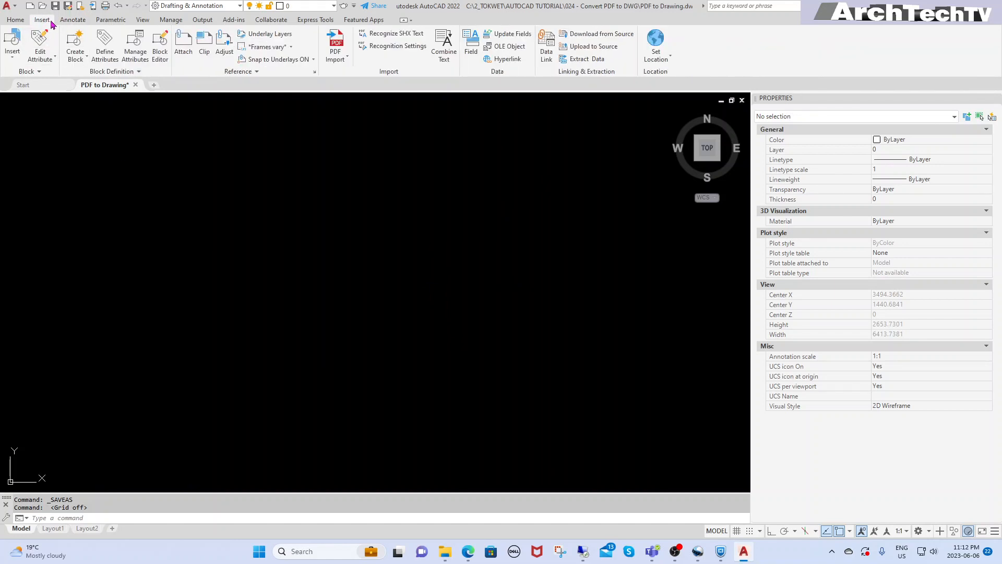
click(347, 57)
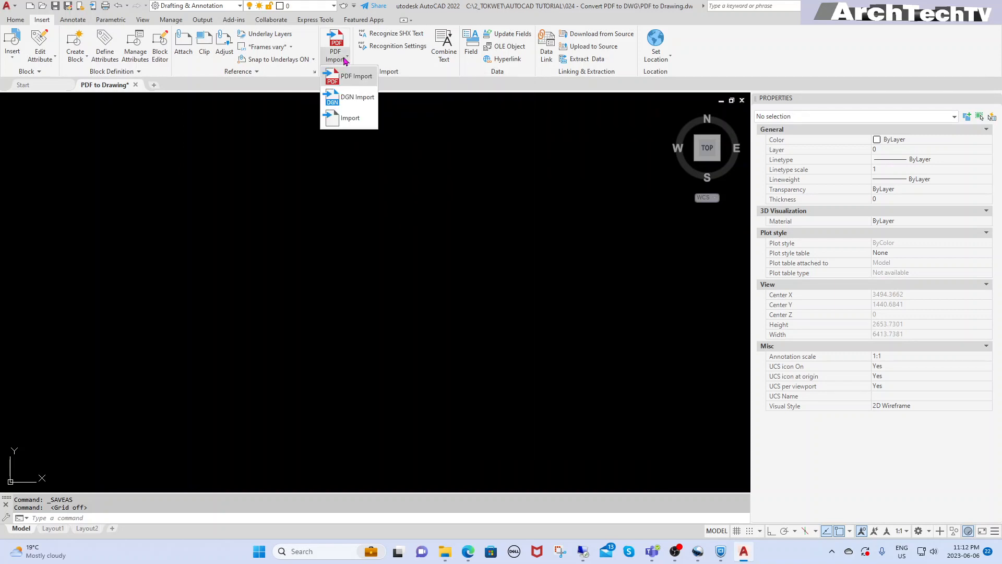
click(354, 81)
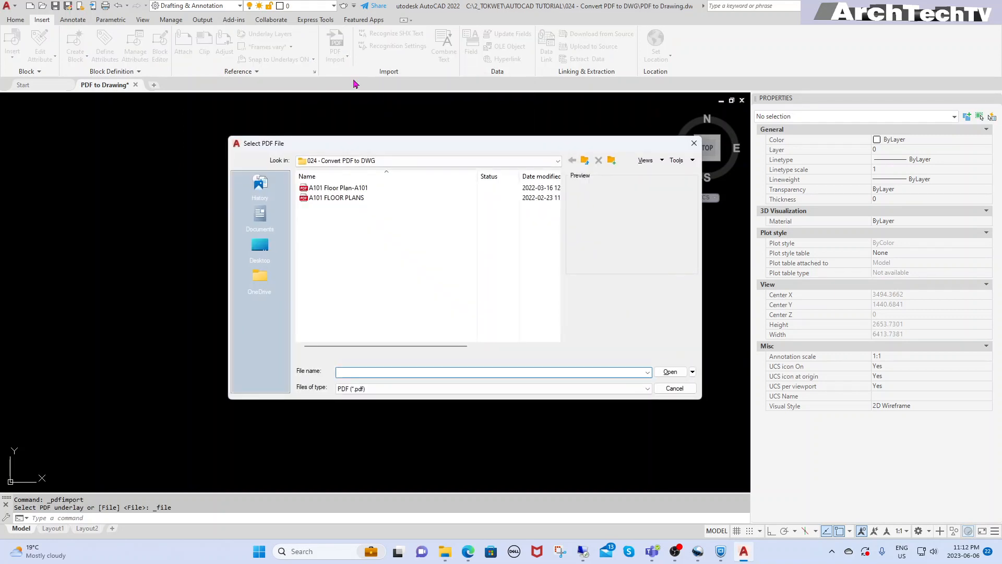
click(336, 197)
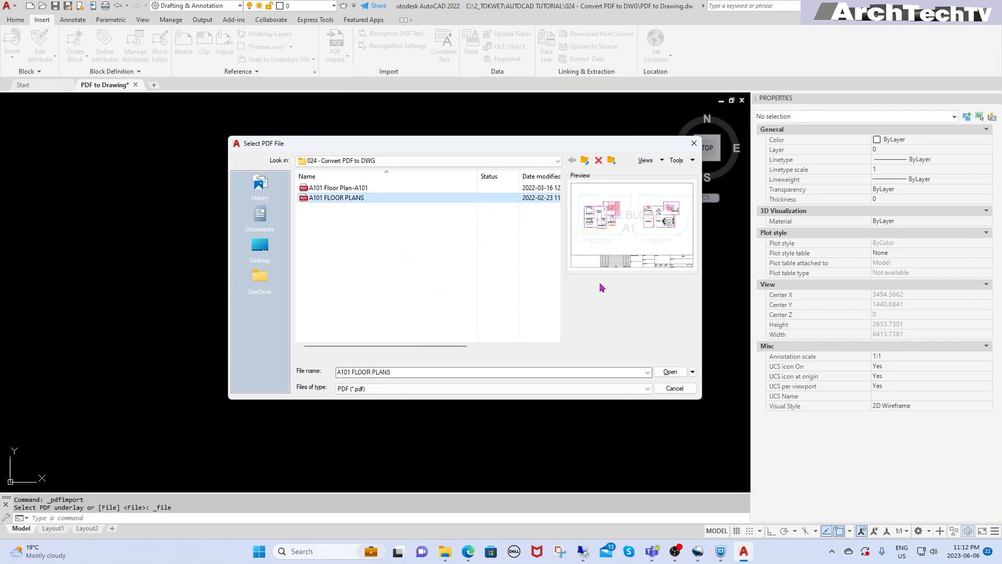
click(670, 373)
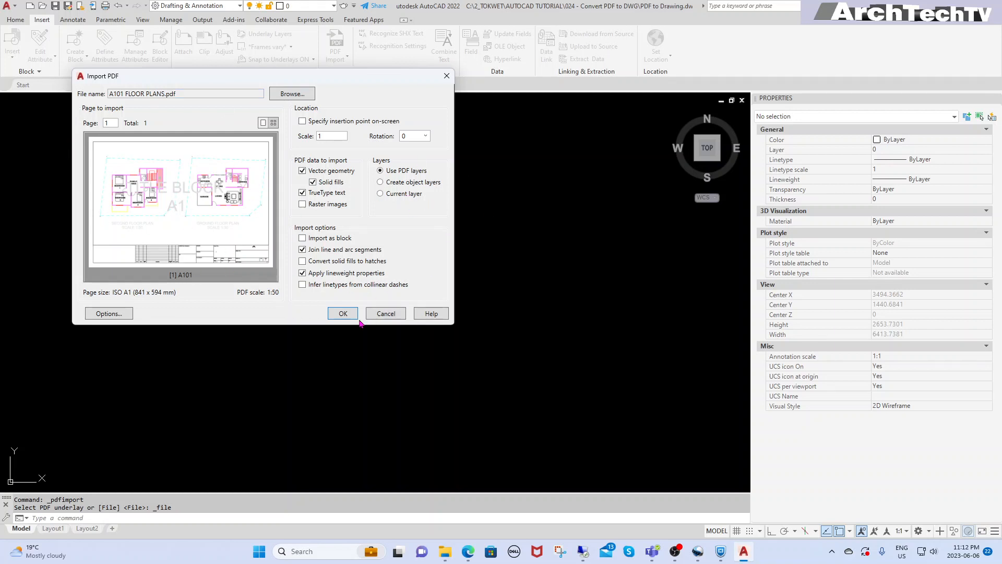
click(343, 313)
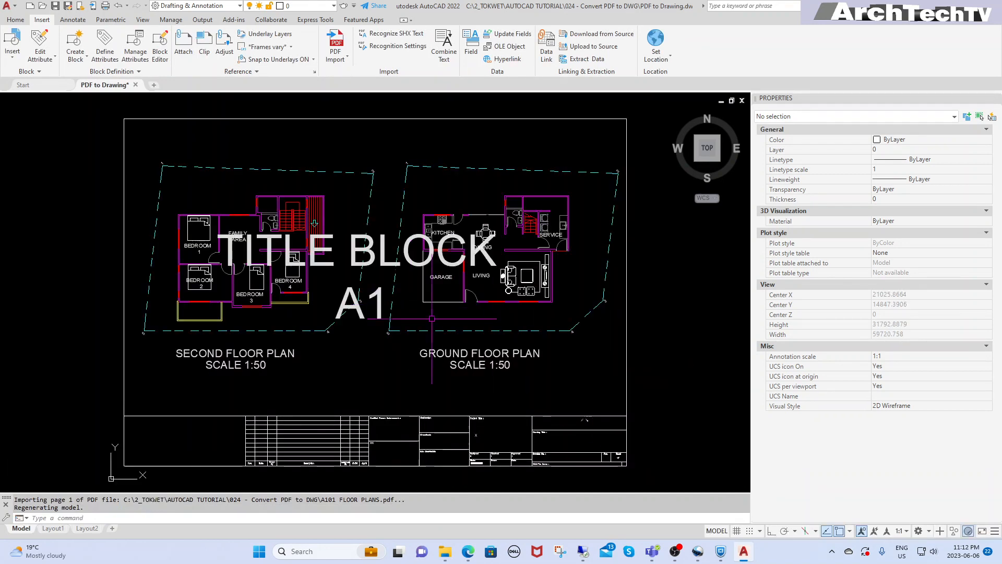
Examine the imported ground floor plan and select the wall polyline between the living and service areas to inspect its object type
scroll(409, 307, down, 2)
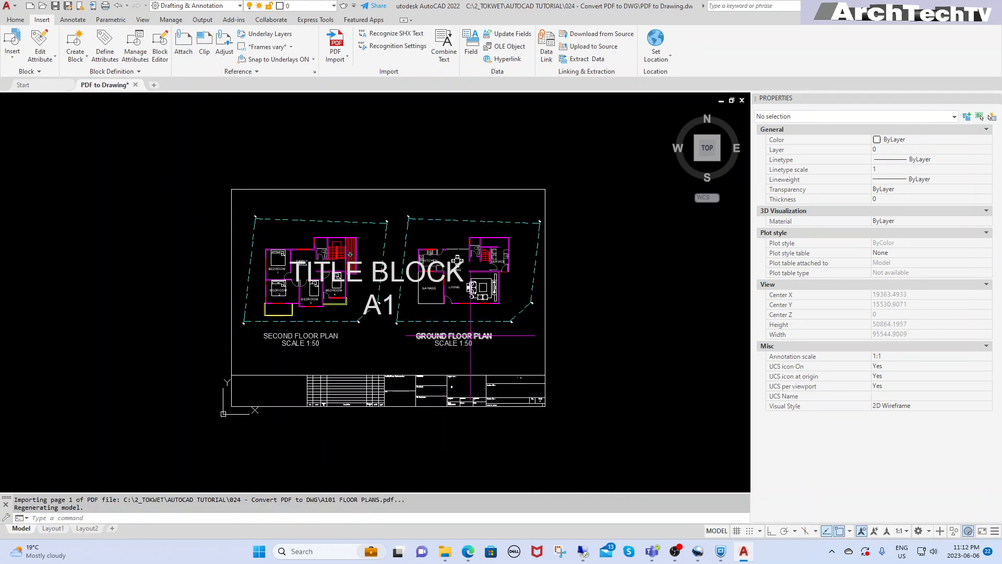
scroll(498, 298, up, 3)
scroll(497, 297, up, 2)
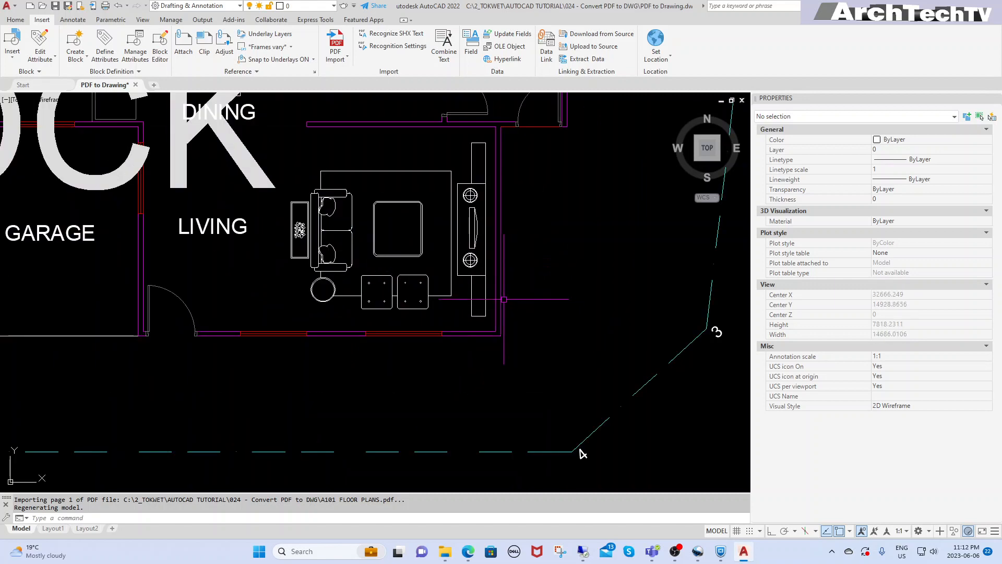
scroll(495, 309, down, 3)
scroll(482, 273, up, 4)
click(432, 205)
click(419, 221)
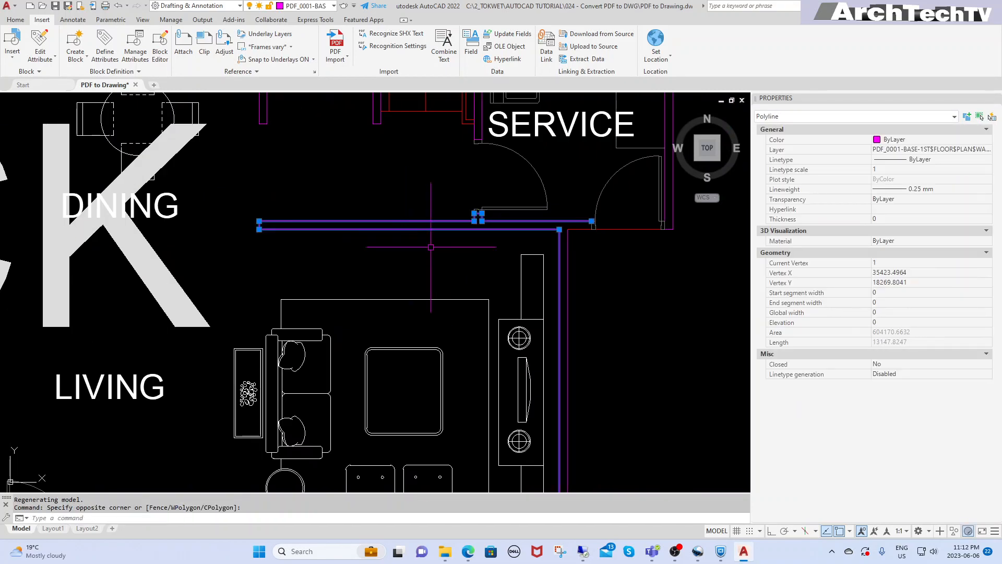
scroll(460, 235, down, 2)
scroll(468, 238, up, 5)
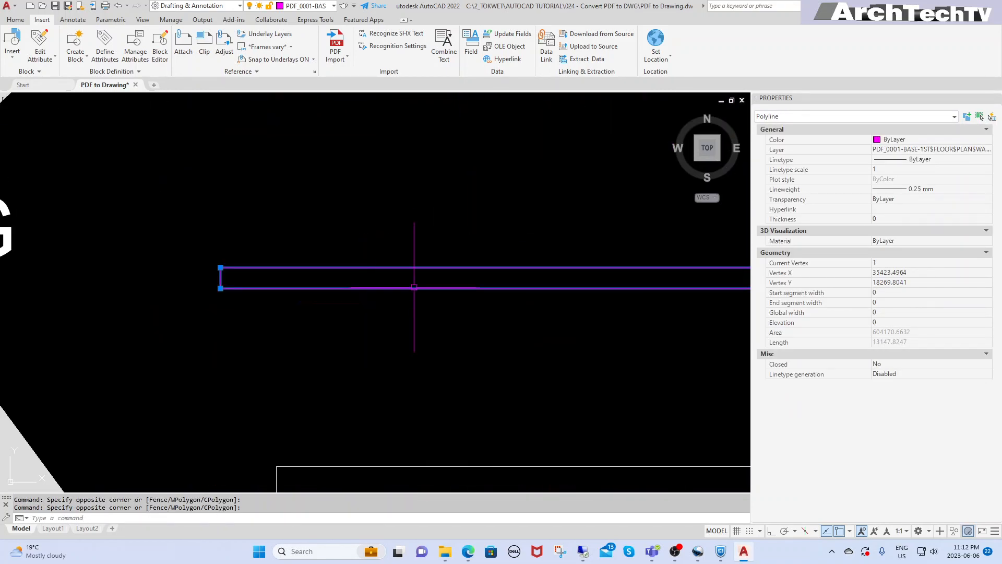
Explode the wall polyline between the living and service areas into separate lines
key(Escape)
text(x)
key(Return)
click(459, 230)
click(342, 321)
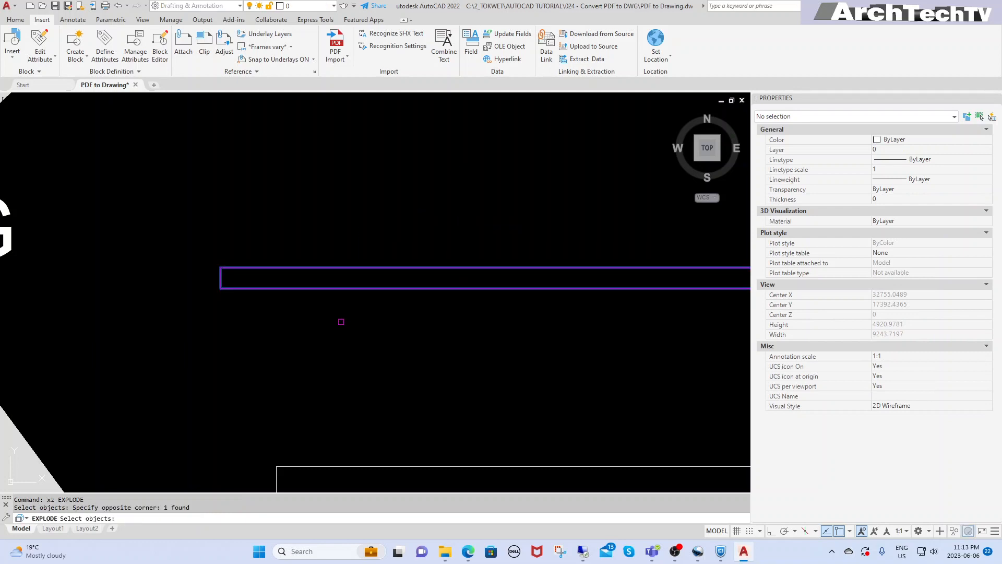
key(Return)
Select the exploded wall lines above the living area to check that they are individual objects, and clear the selection
click(421, 242)
click(307, 308)
scroll(279, 265, down, 4)
scroll(389, 295, up, 2)
click(409, 254)
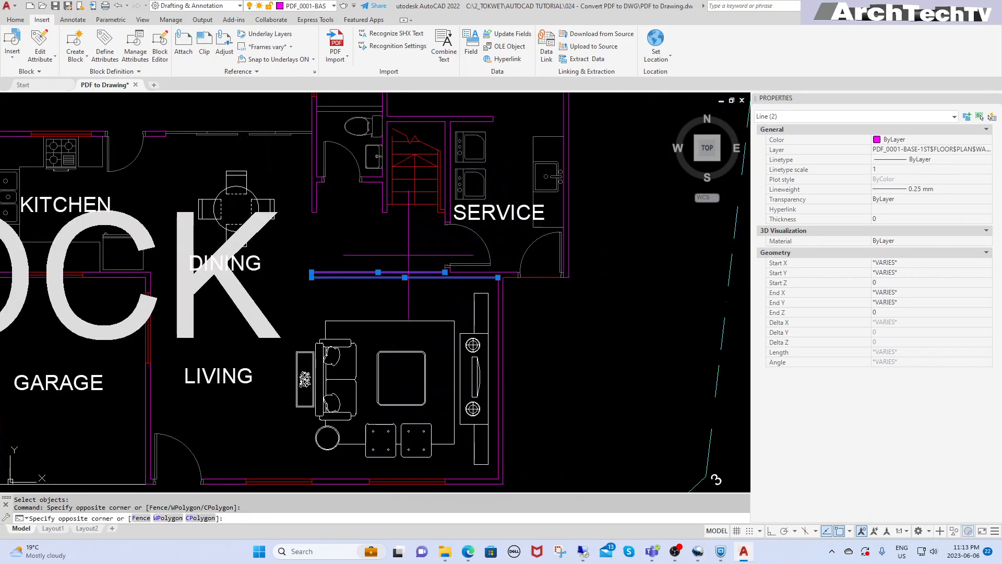
click(339, 306)
scroll(509, 314, up, 2)
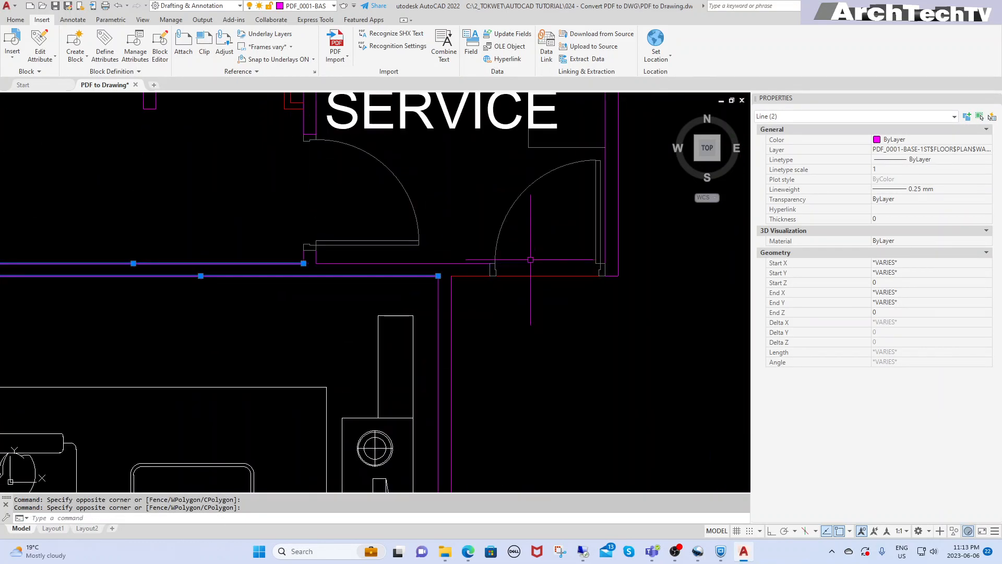
key(Escape)
key(Escape)
Select the wall lines below the service door, widen the Properties palette to read their full layer name, and deselect them
scroll(477, 318, down, 3)
scroll(477, 318, up, 5)
scroll(477, 318, down, 2)
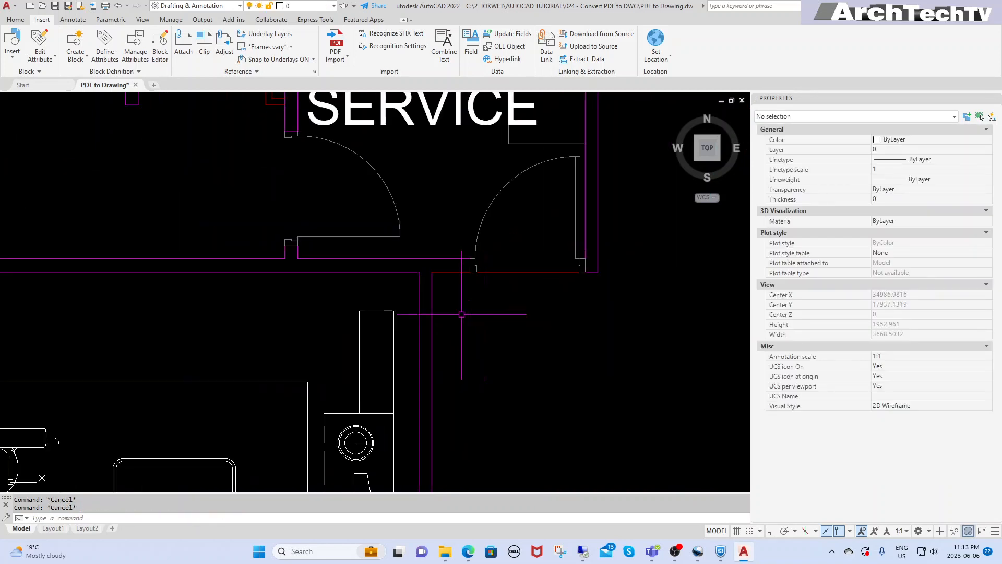
click(471, 298)
click(414, 314)
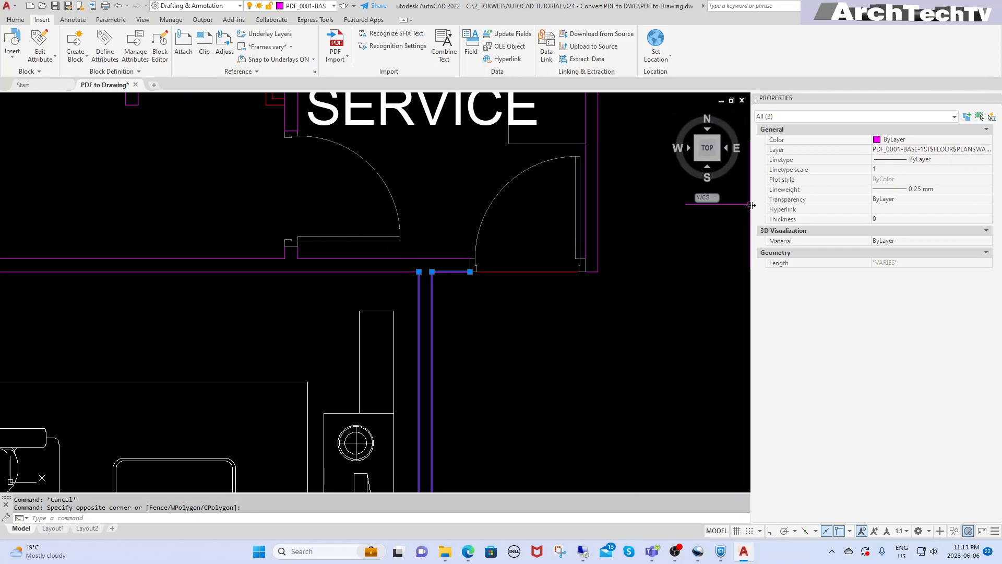
drag(752, 204, 605, 208)
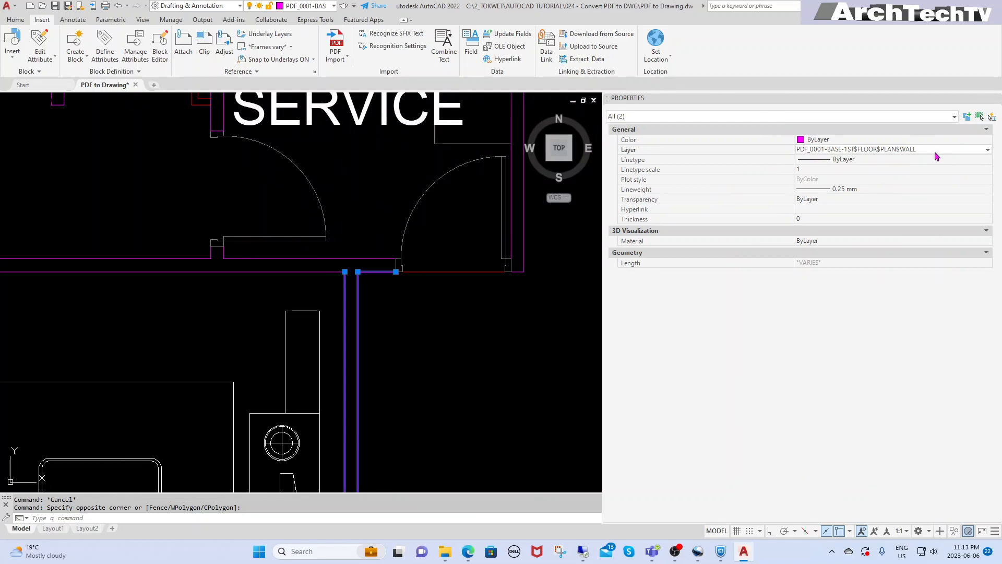
key(Escape)
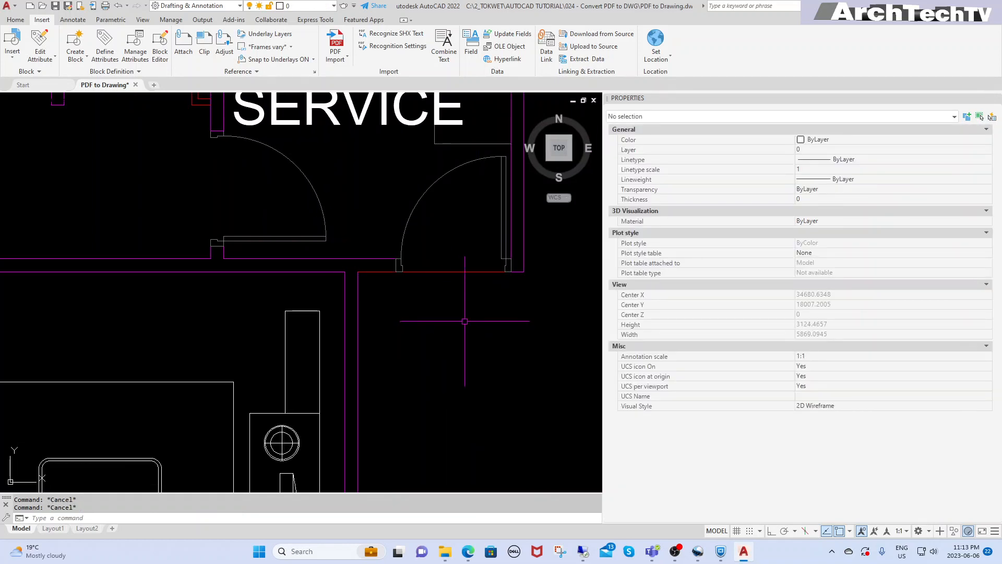
Open the layer list and widen it and its name column to read the full imported layer names
text(la)
key(Return)
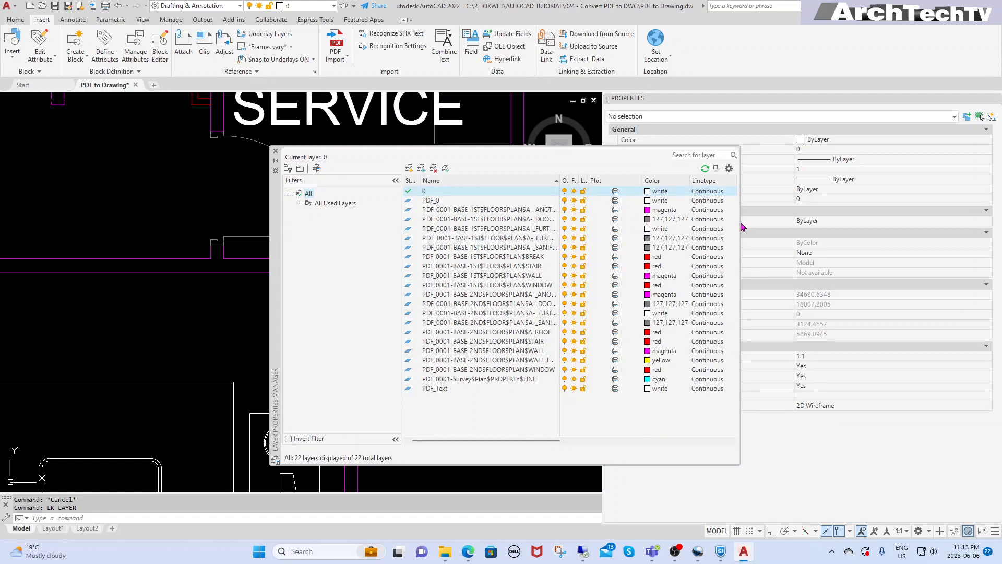
drag(740, 223, 824, 222)
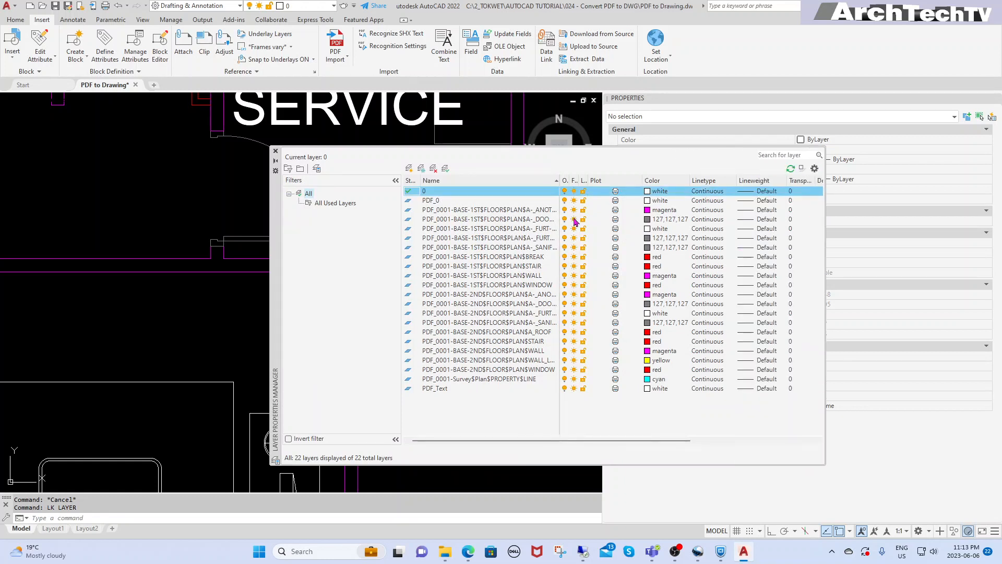
double_click(559, 190)
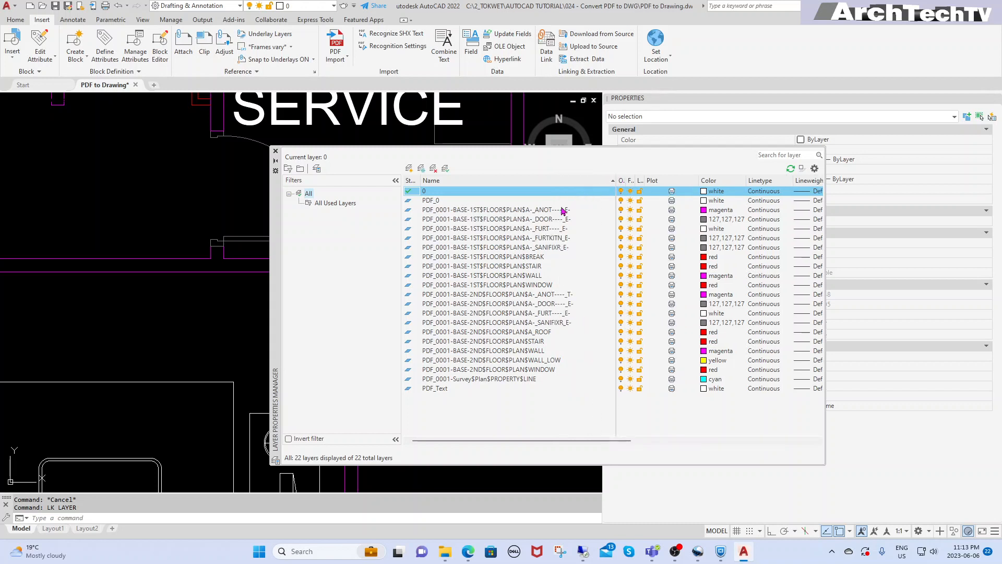
click(542, 210)
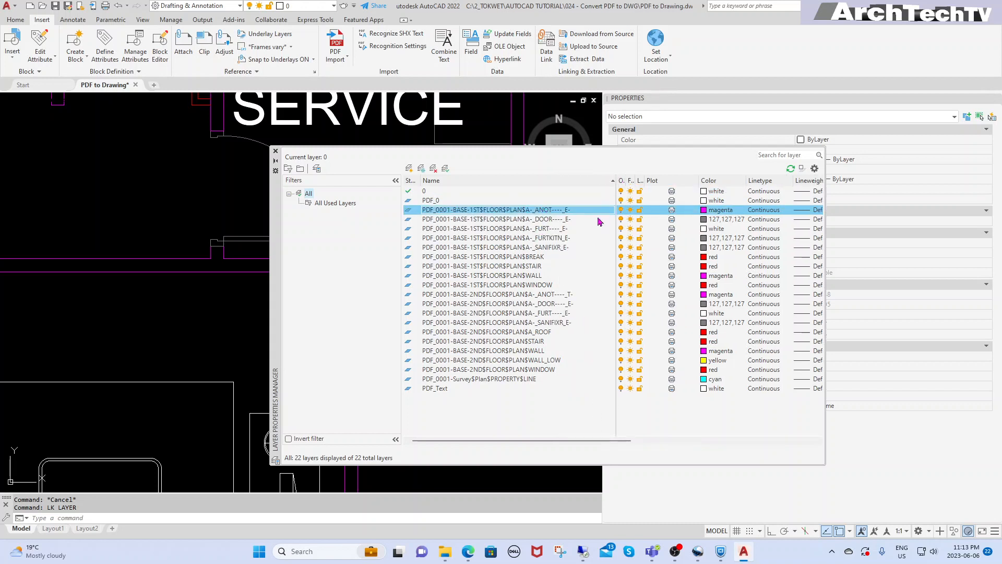
Rename the layer PDF_0001-BASE-2ND$FLOOR$PLAN$WALL as WALL and close the layer list
click(532, 353)
click(530, 354)
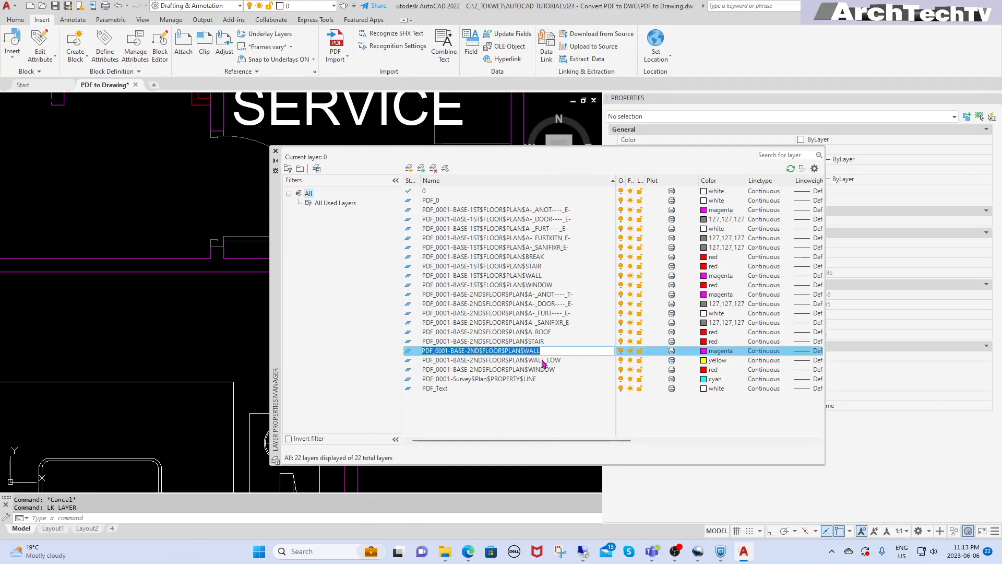
drag(522, 351, 410, 359)
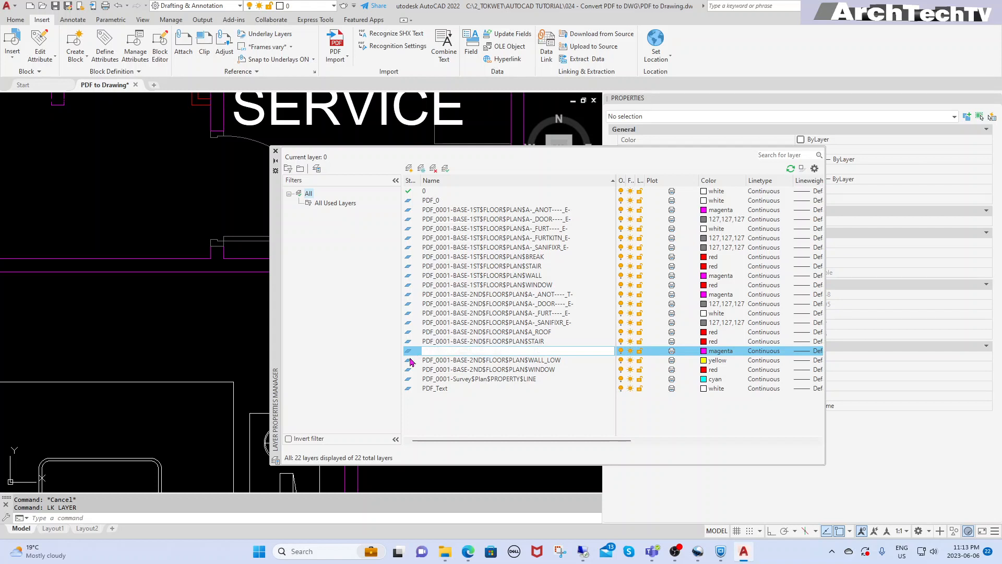
key(Delete)
key(Return)
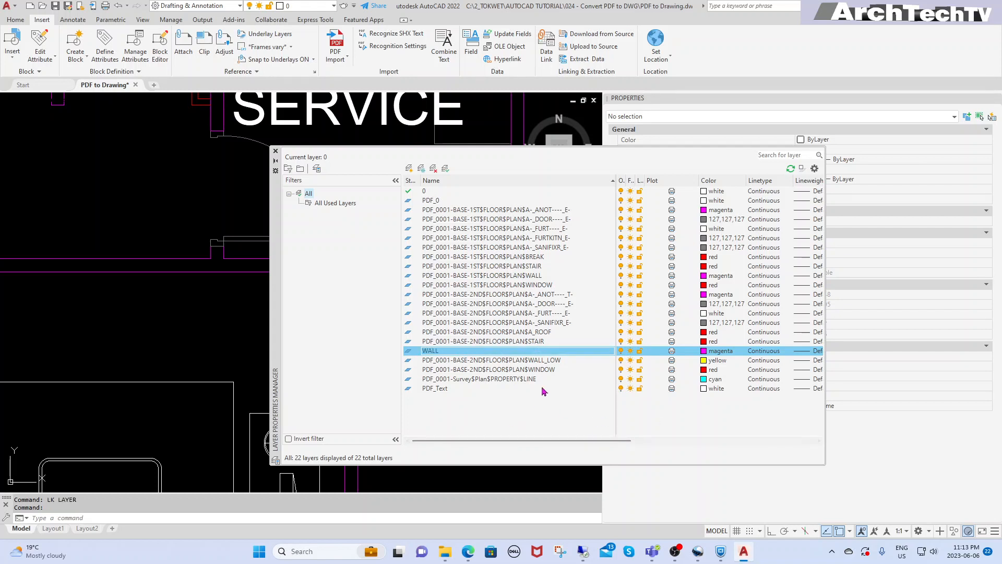
click(242, 321)
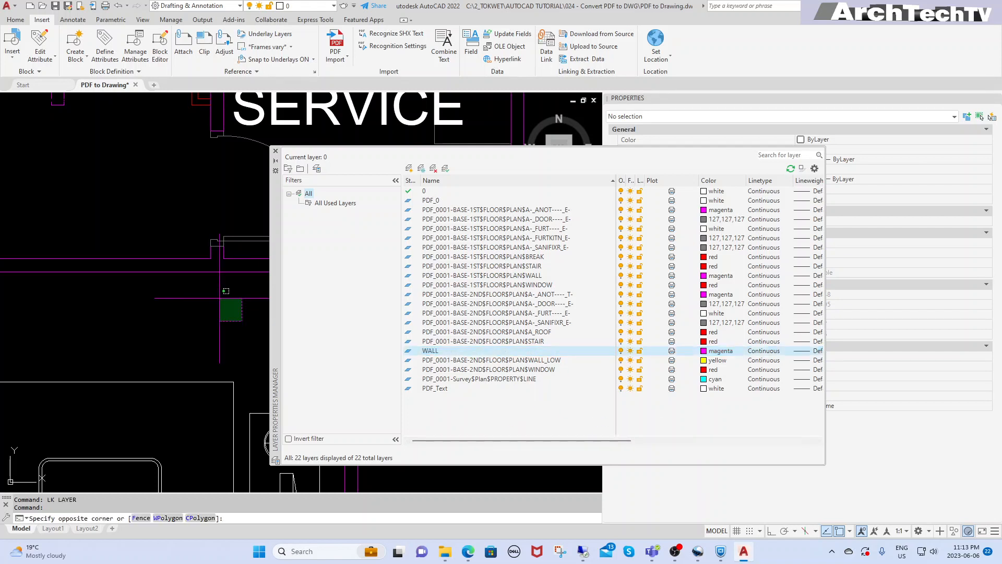
click(276, 150)
key(Escape)
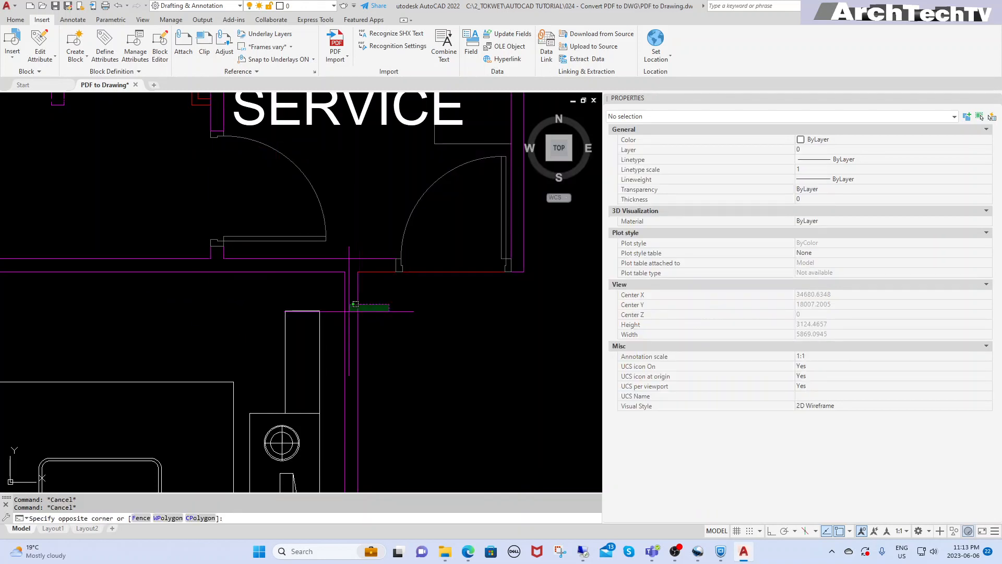
Check the layer of the vertical wall line below the service area and locate PDF_0001-BASE-1ST$FLOOR$PLAN$WALL in the layer list
click(377, 271)
click(343, 309)
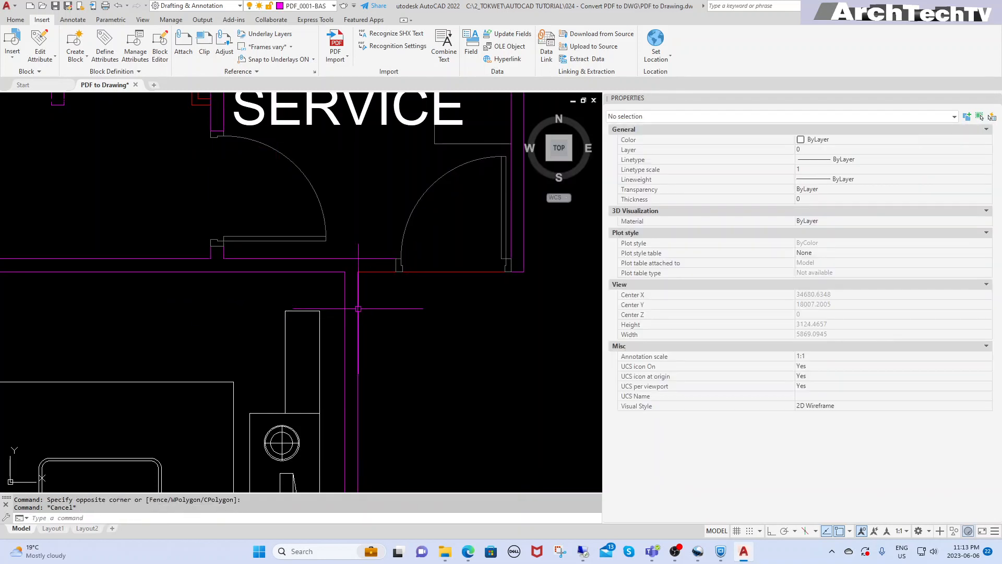
key(Escape)
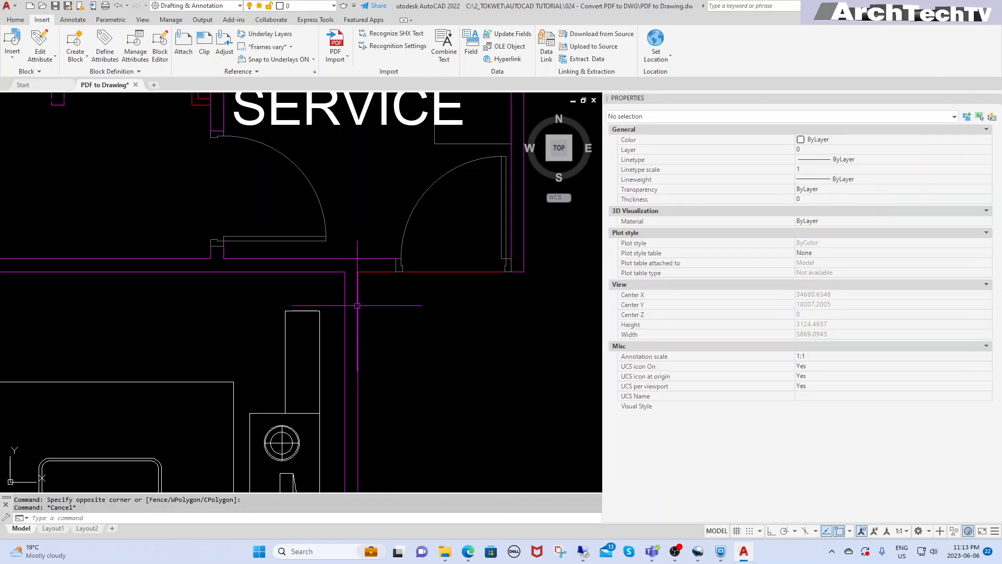
text(la)
key(Return)
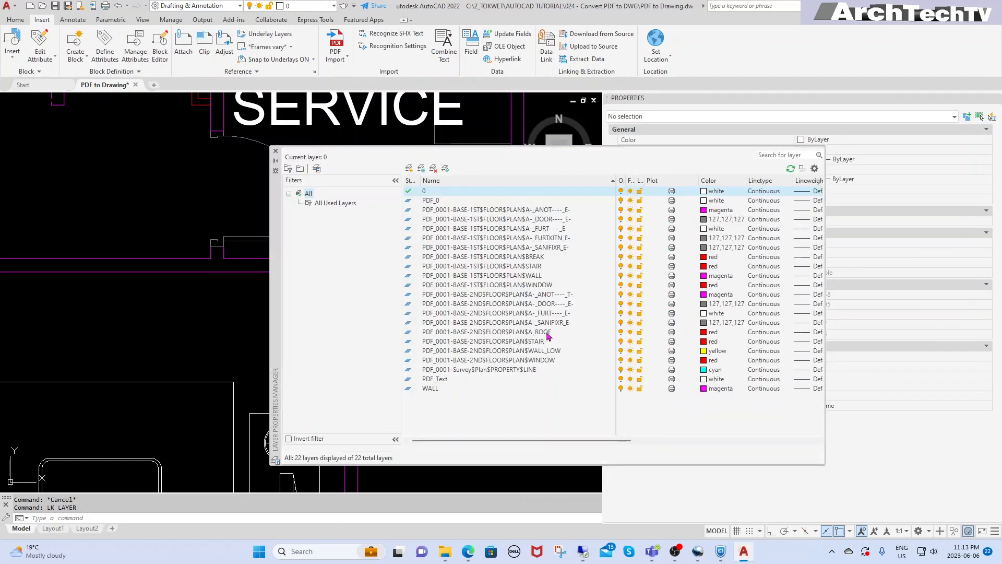
click(535, 277)
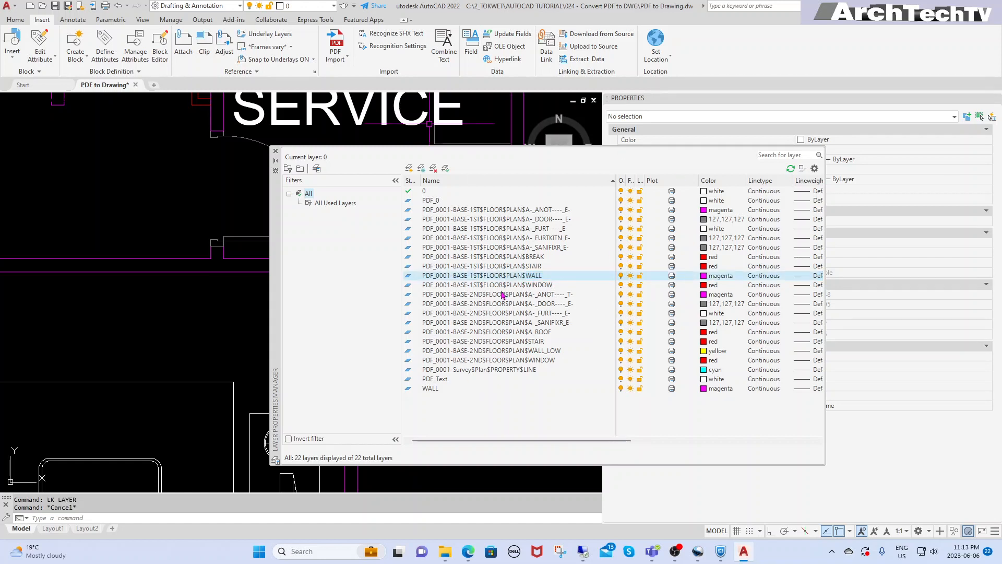
click(275, 151)
Erase the oversized TITLE BLOCK A1 text that overlaps the two floor plans
scroll(436, 286, down, 2)
scroll(436, 286, down, 4)
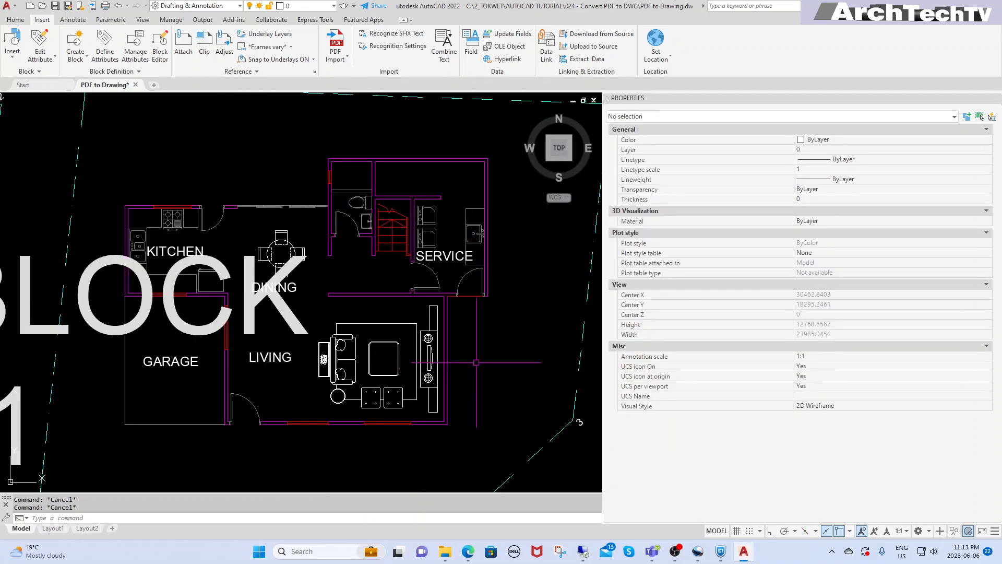
scroll(475, 363, down, 2)
middle_drag(390, 355, 469, 336)
text(e)
key(space)
click(328, 322)
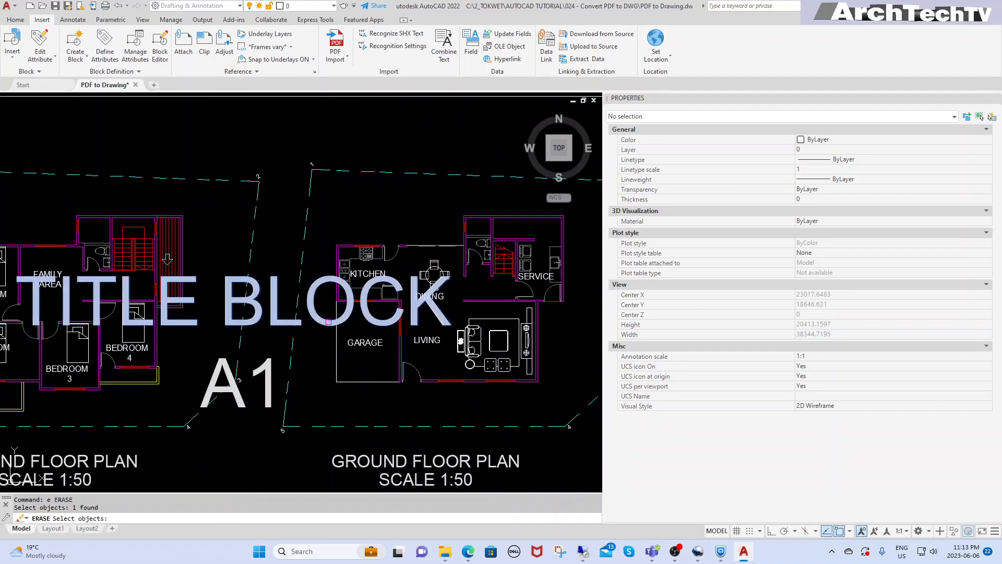
key(space)
scroll(302, 328, down, 4)
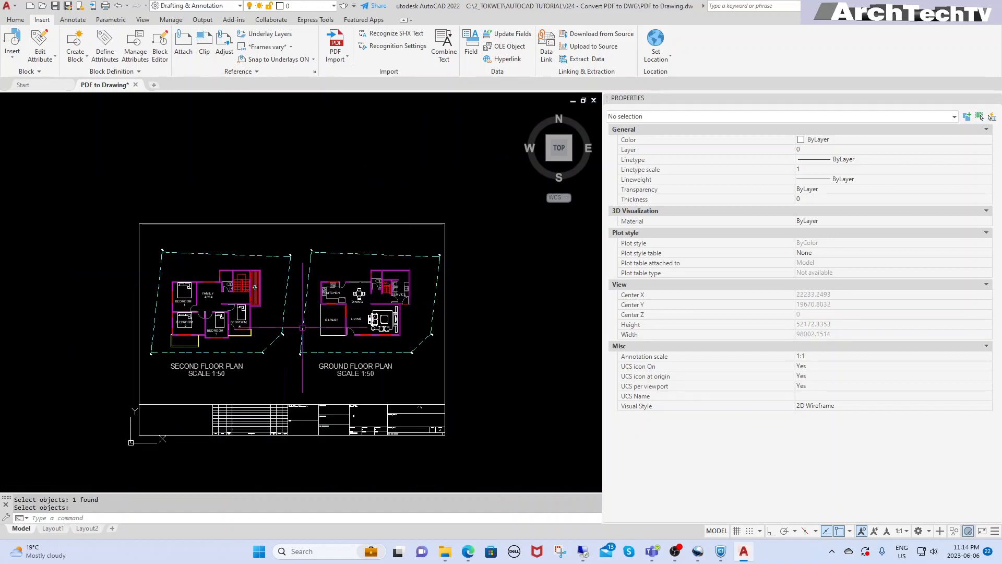
scroll(164, 300, up, 2)
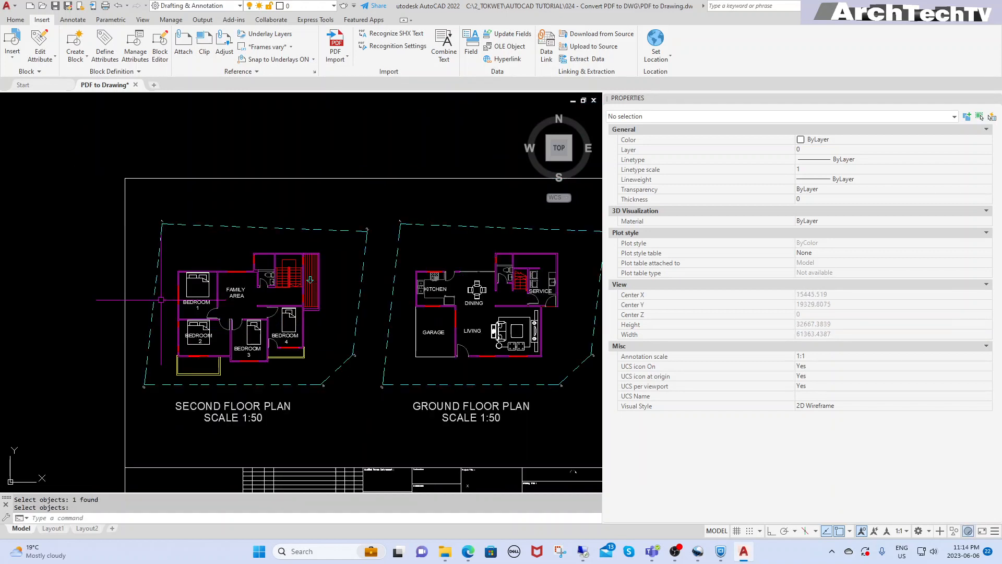
middle_drag(171, 345, 258, 353)
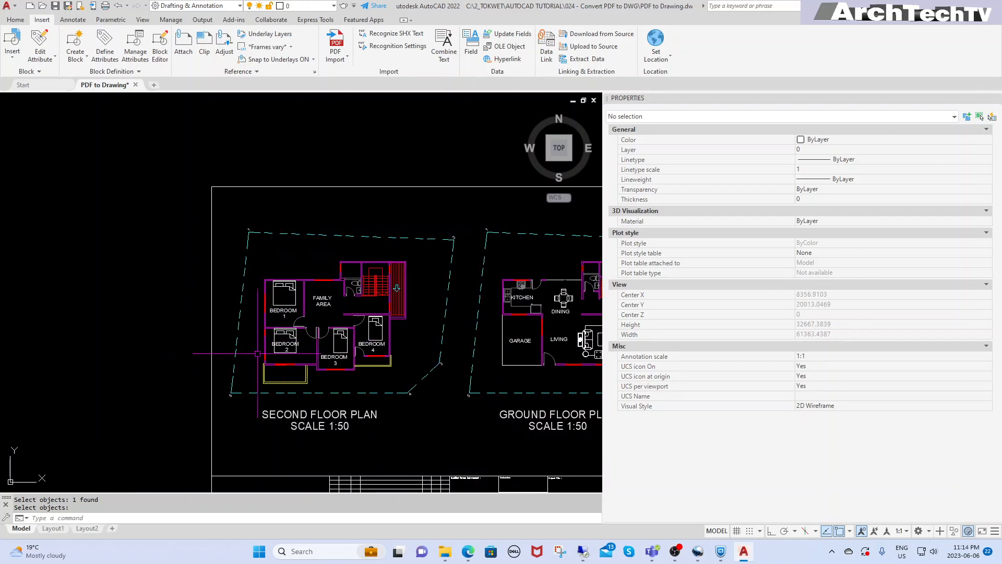
text(l)
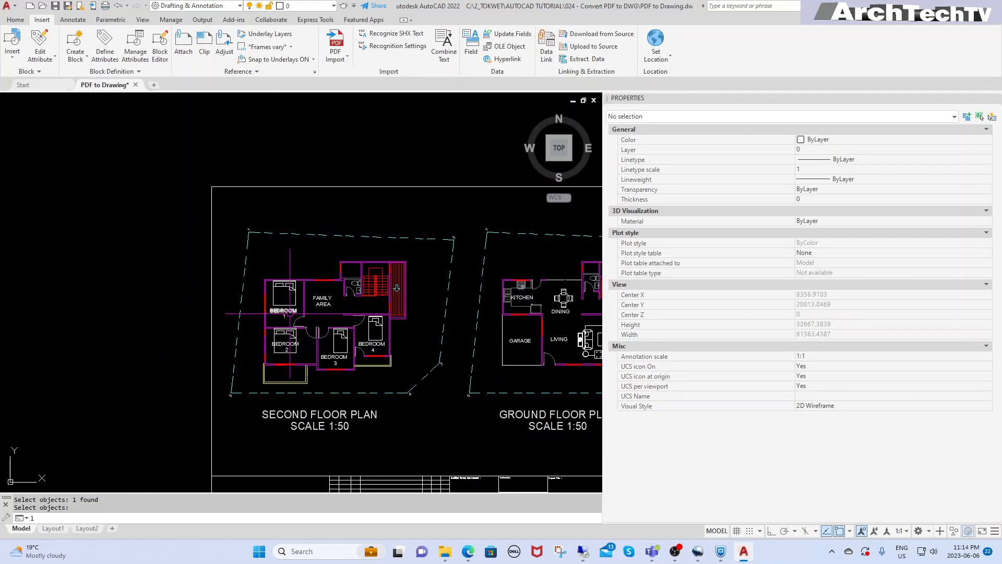
key(Return)
scroll(265, 294, up, 4)
scroll(313, 308, down, 5)
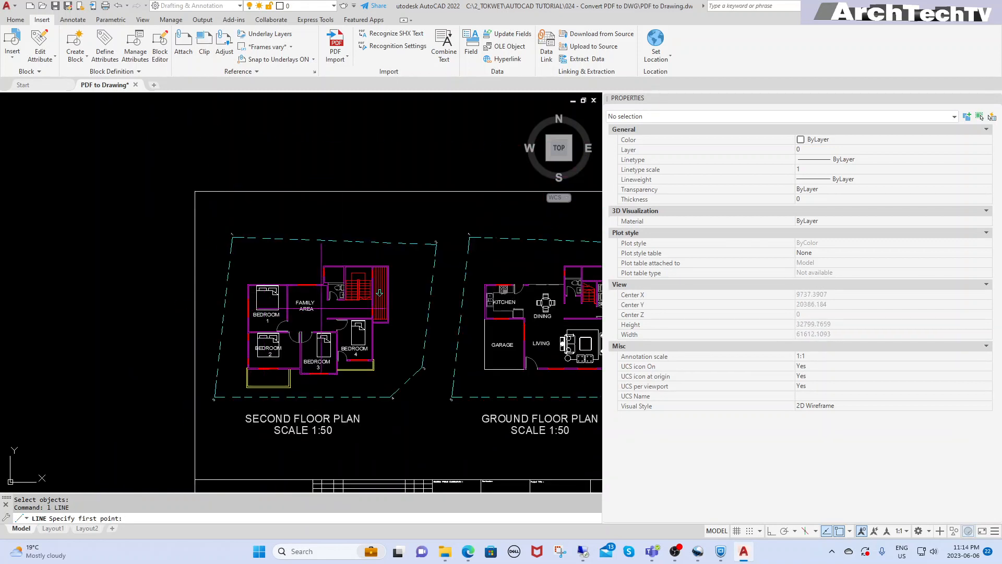
scroll(316, 314, up, 3)
middle_drag(267, 347, 399, 292)
key(Escape)
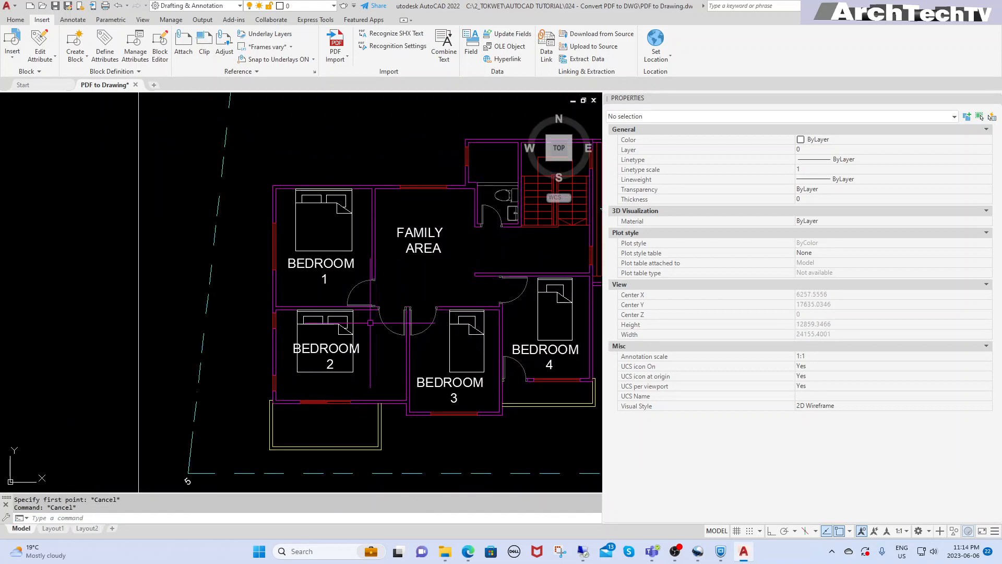
Turn Ortho on and draw a horizontal line from Bedroom 2's lower wall westward past the sheet border
scroll(354, 362, up, 4)
text(l)
key(Return)
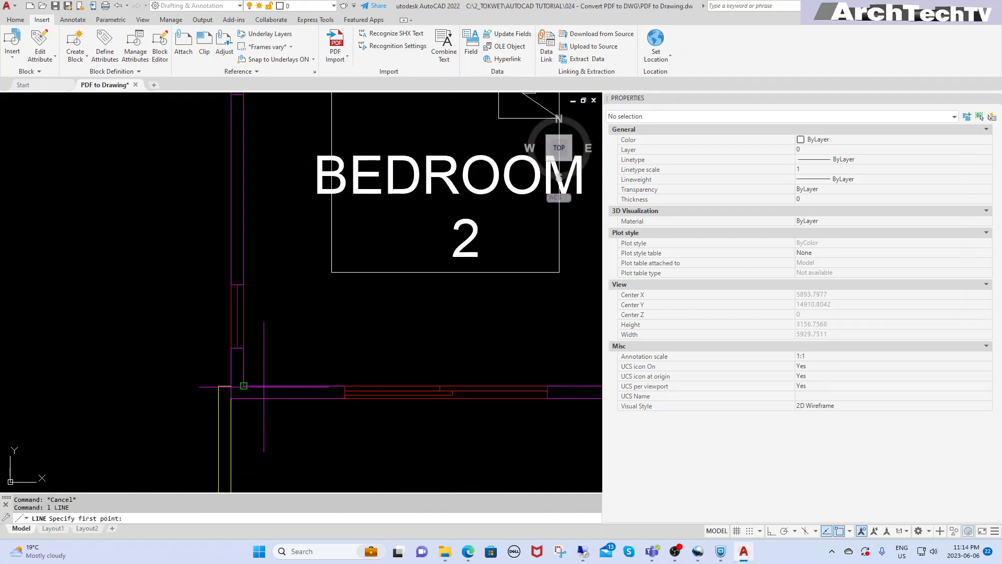
scroll(432, 379, down, 5)
click(432, 379)
key(F8)
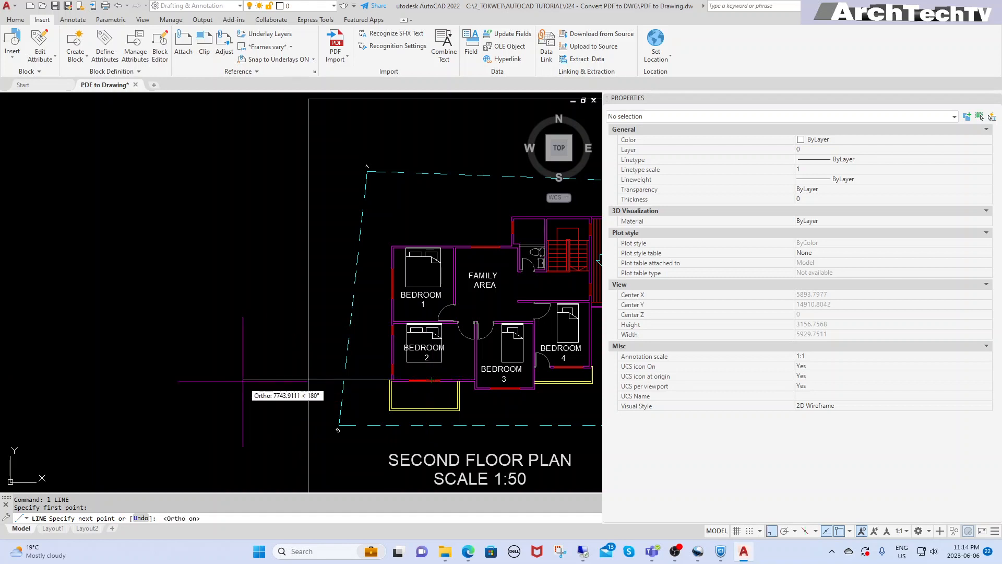
key(Return)
scroll(237, 330, down, 3)
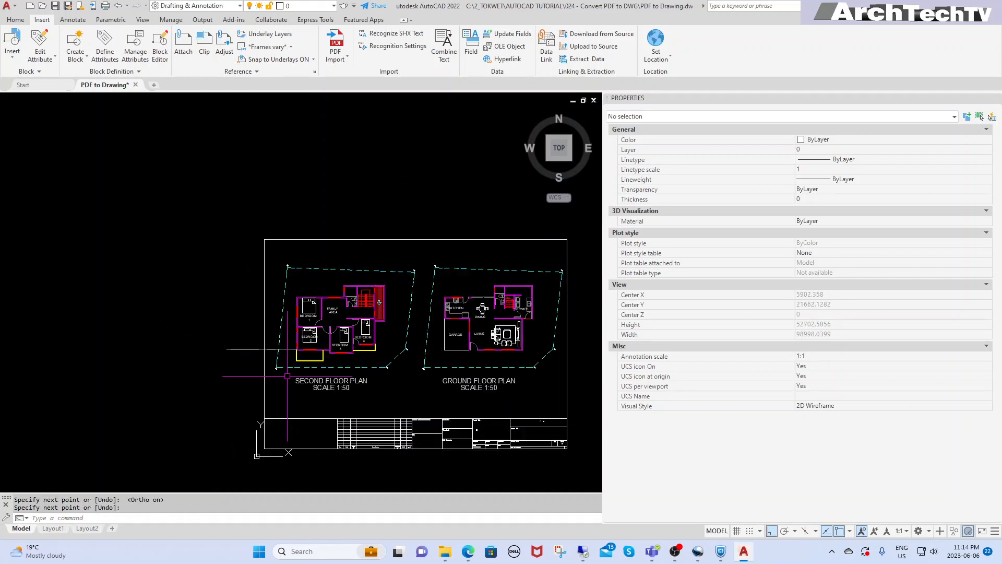
Offset the horizontal line beside Bedroom 2 upward by 3000
scroll(261, 363, up, 3)
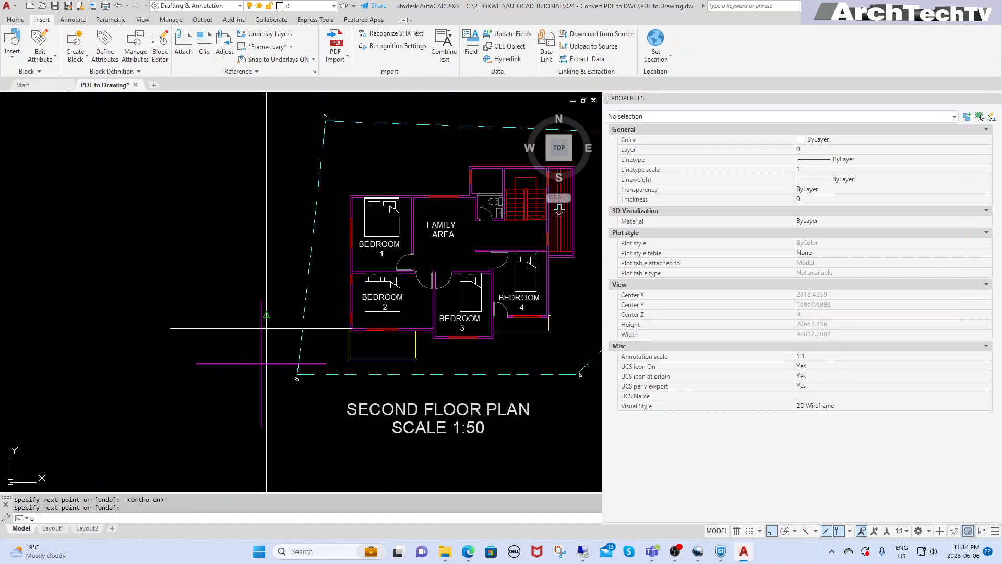
text(o)
key(Return)
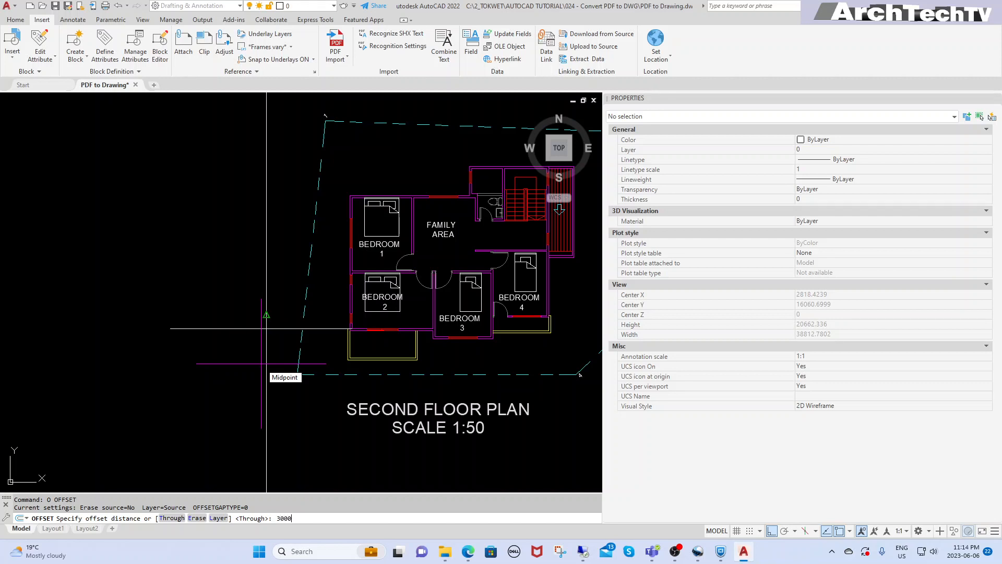
key(Return)
click(233, 328)
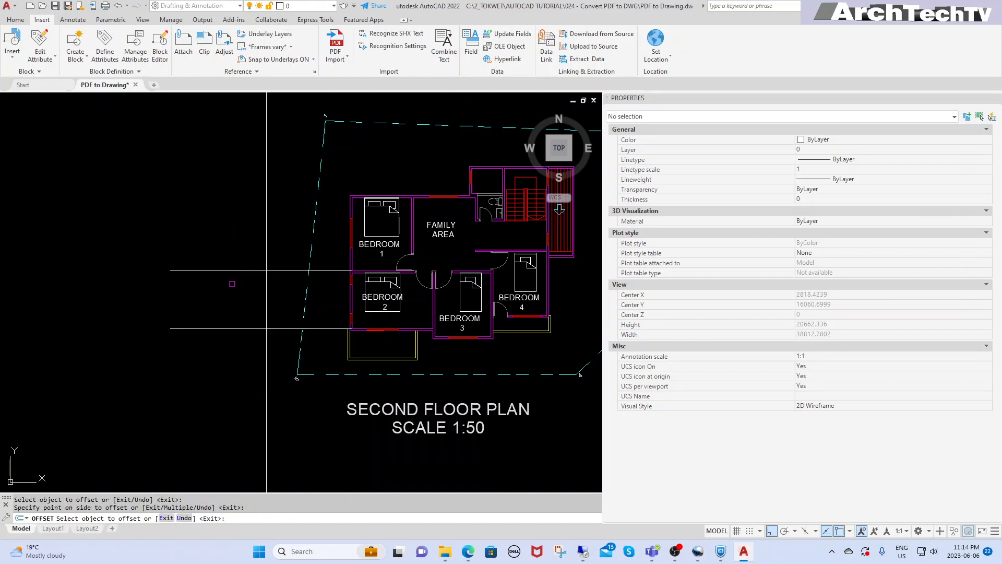
key(Escape)
key(Escape)
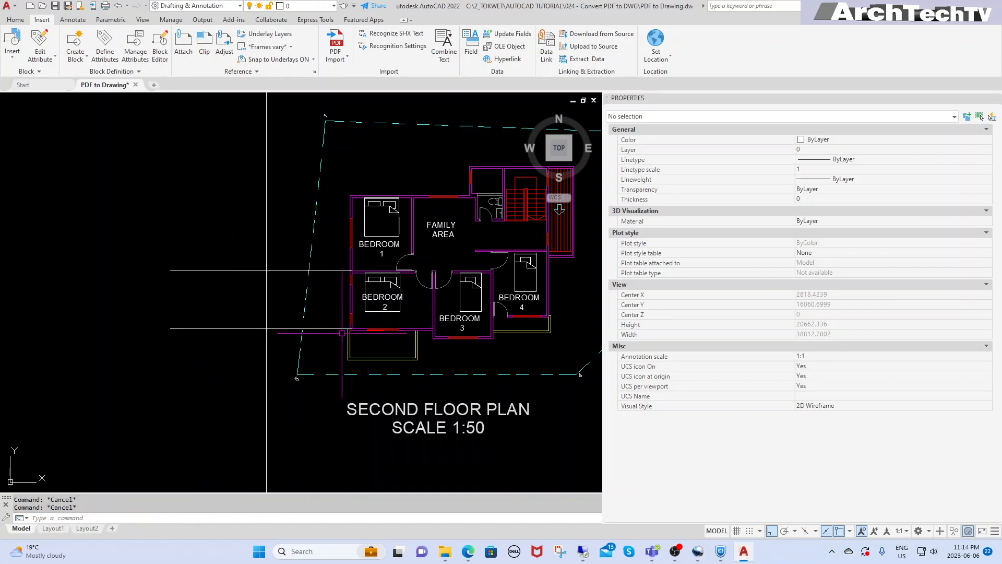
Erase the offset copy and the original horizontal line beside Bedroom 2
scroll(259, 293, up, 3)
text(e)
click(226, 236)
click(195, 295)
key(space)
key(space)
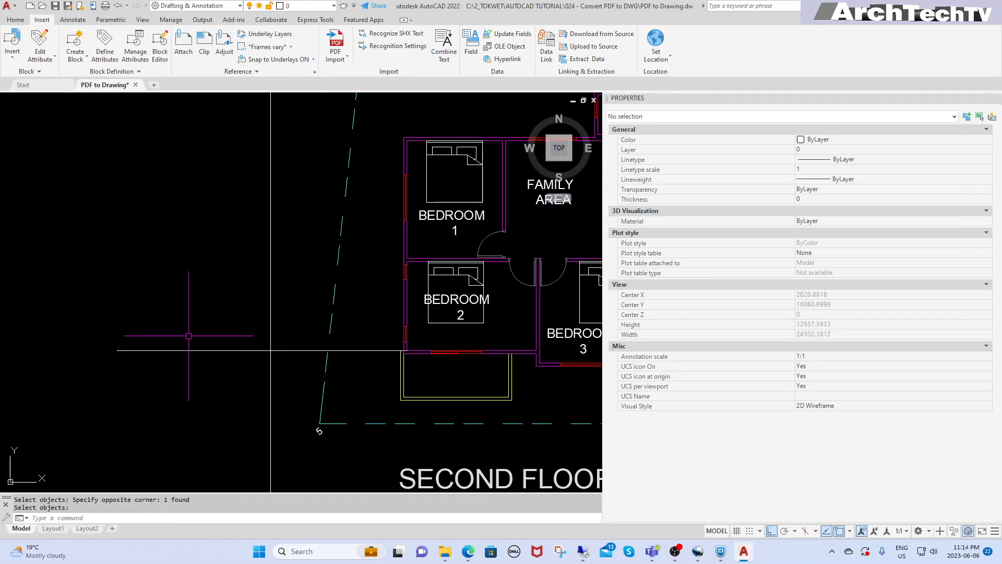
click(188, 337)
click(160, 379)
key(space)
Zoom to the drawing's extents and save the drawing
scroll(153, 386, down, 3)
key(Escape)
text(z)
key(Return)
text(e)
key(Return)
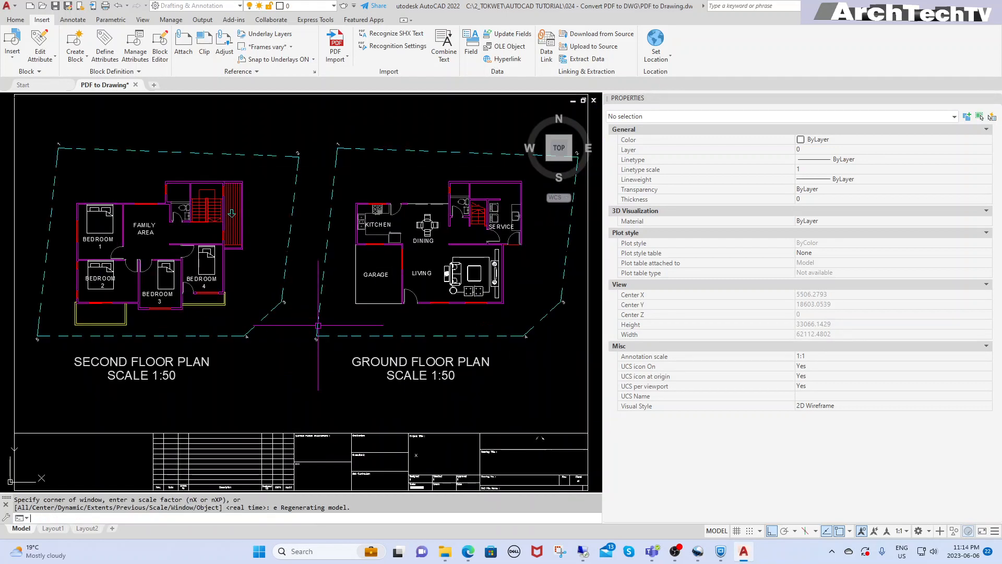
key(Escape)
key(Escape)
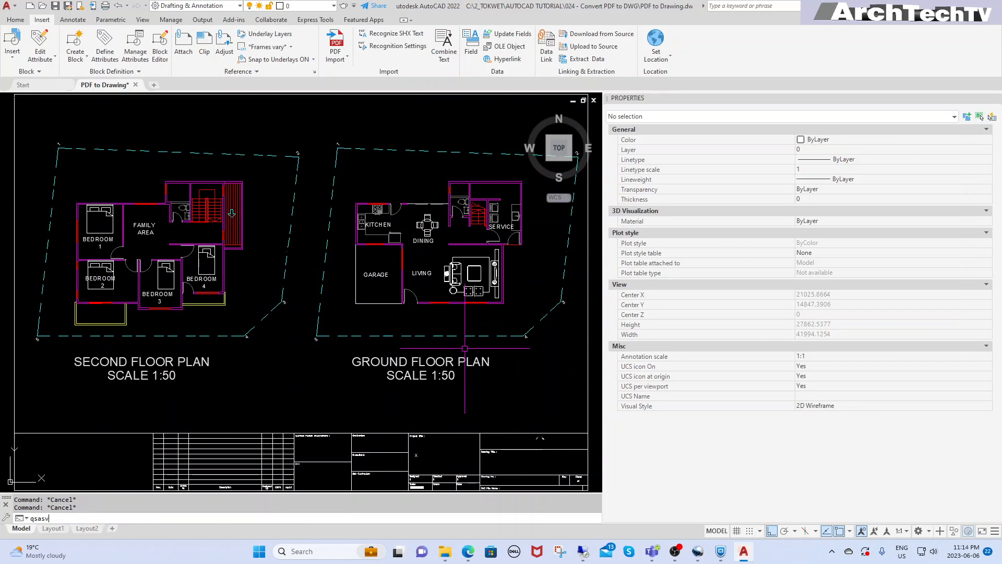
text(qsave)
key(Return)
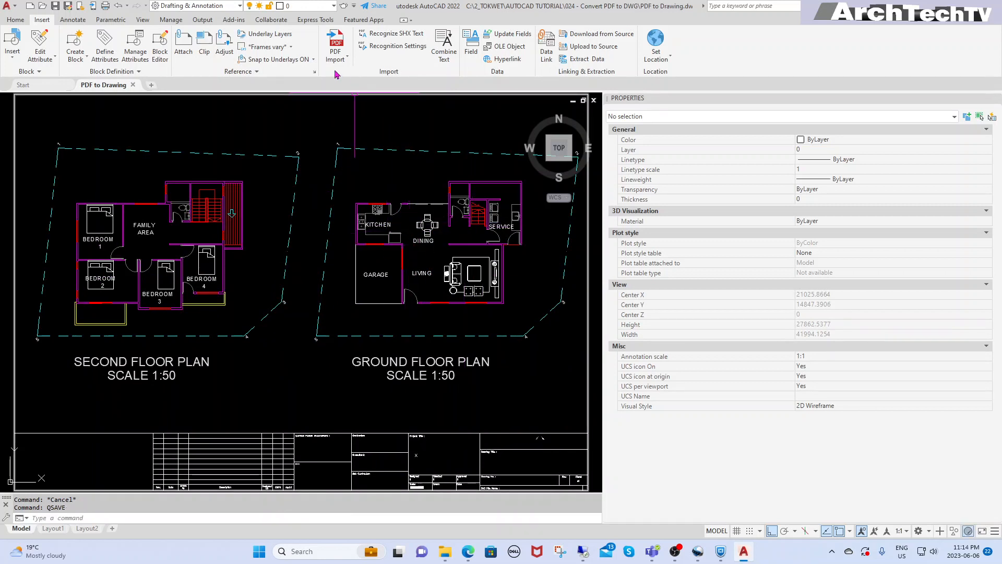
Select the objects around the Family Area's upper wall to check that they are editable, and clear the selection
click(159, 193)
click(147, 223)
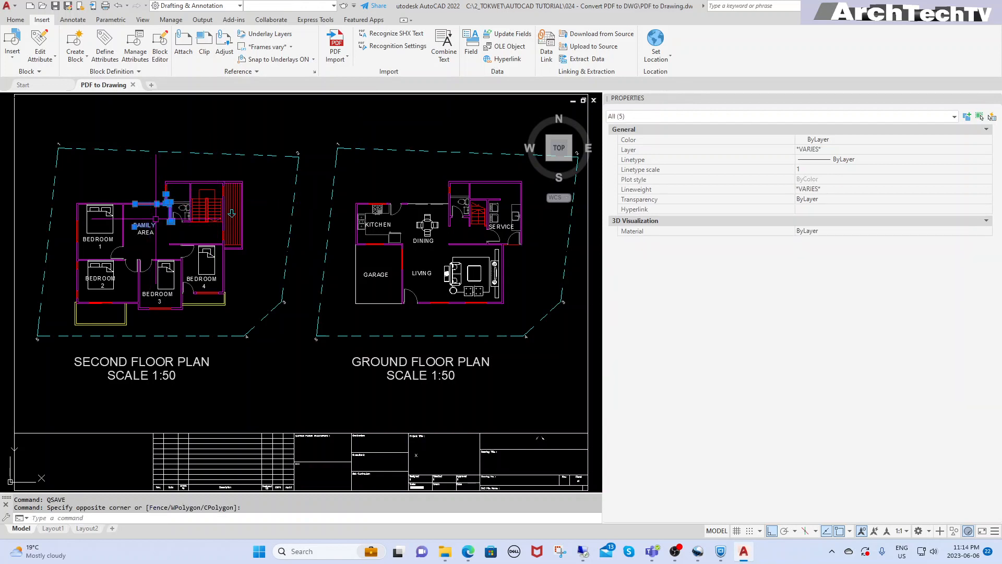
key(Escape)
key(Escape)
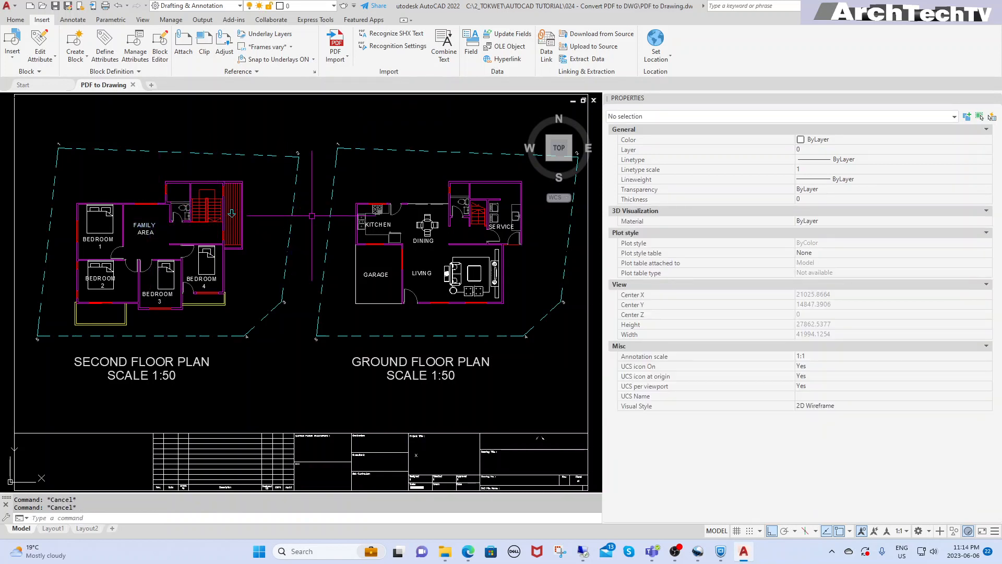